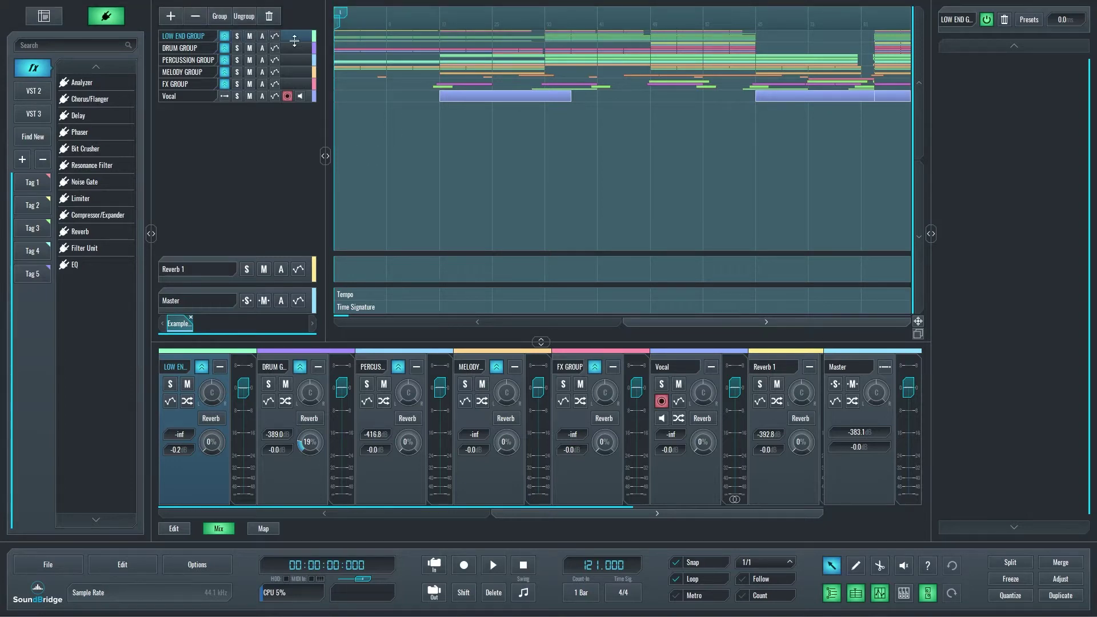
# Step: Select the LOW END through MELODY GROUP tracks and make their lanes taller
pyautogui.moveTo(294, 40)
pyautogui.mouseDown()
pyautogui.moveTo(297, 100)
pyautogui.moveTo(294, 32)
pyautogui.mouseUp()
pyautogui.keyDown('shift'); pyautogui.click(297, 72); pyautogui.keyUp('shift')
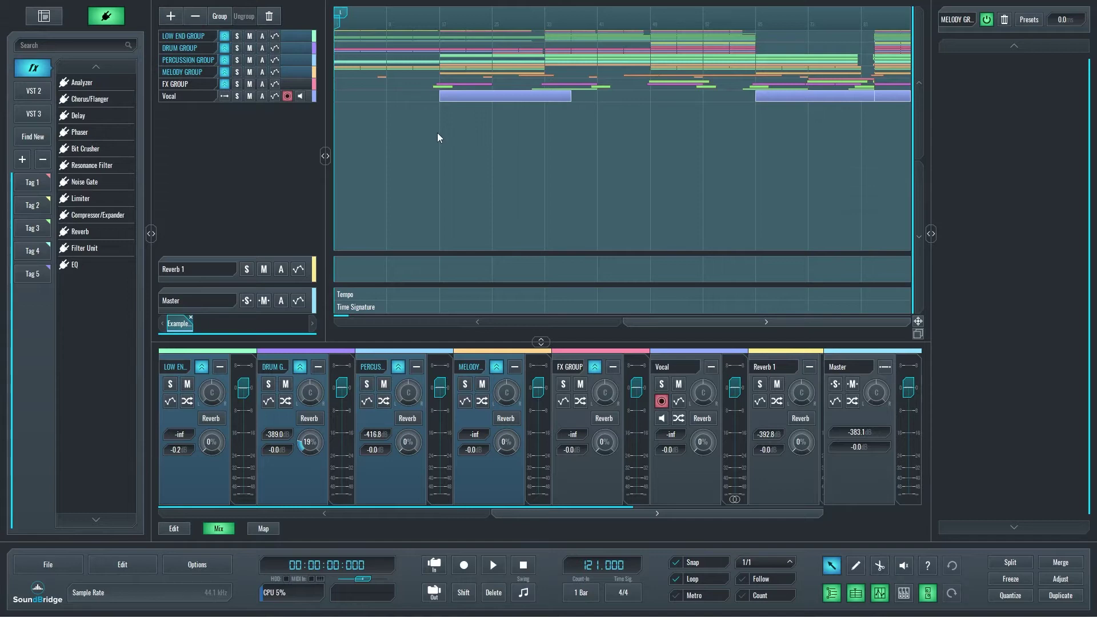
pyautogui.scroll(3, 458, 145)
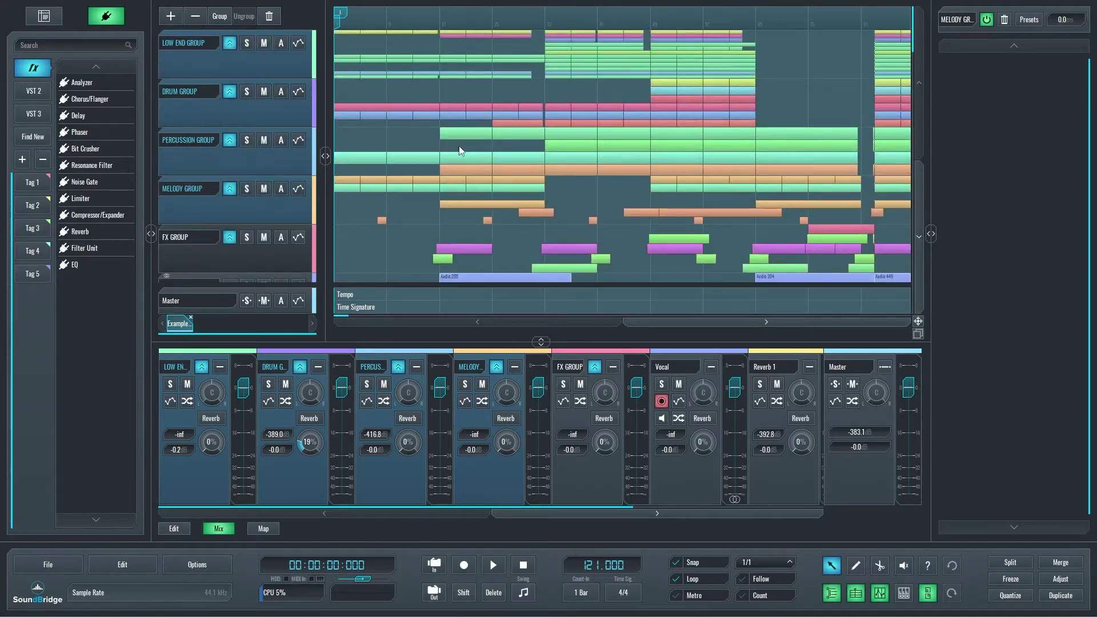
pyautogui.scroll(1, 434, 134)
pyautogui.scroll(-4, 435, 129)
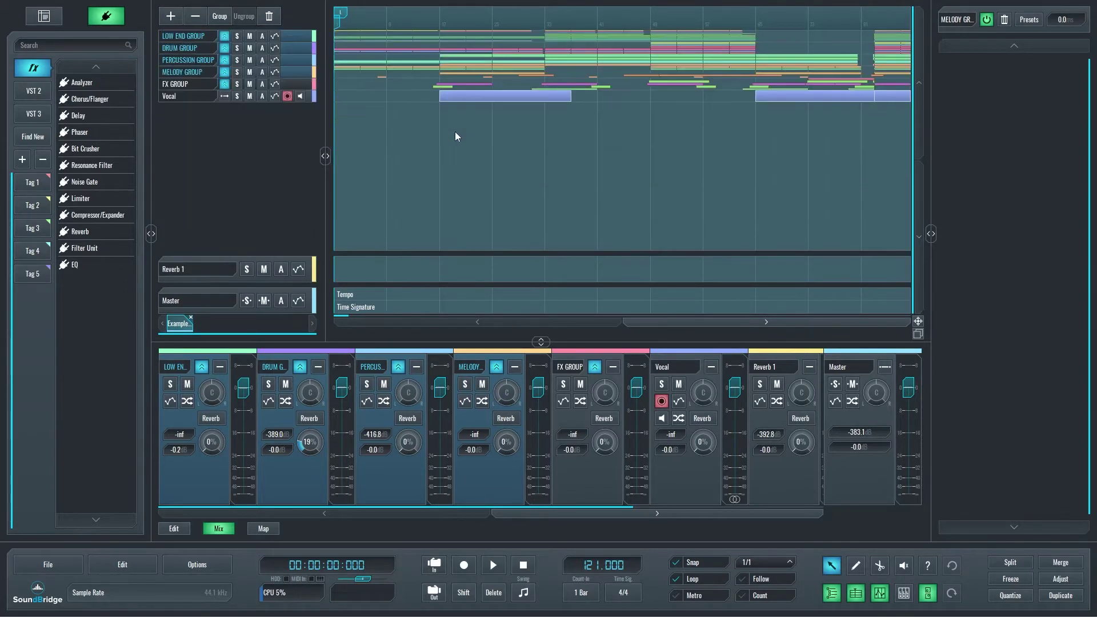
pyautogui.scroll(2, 417, 149)
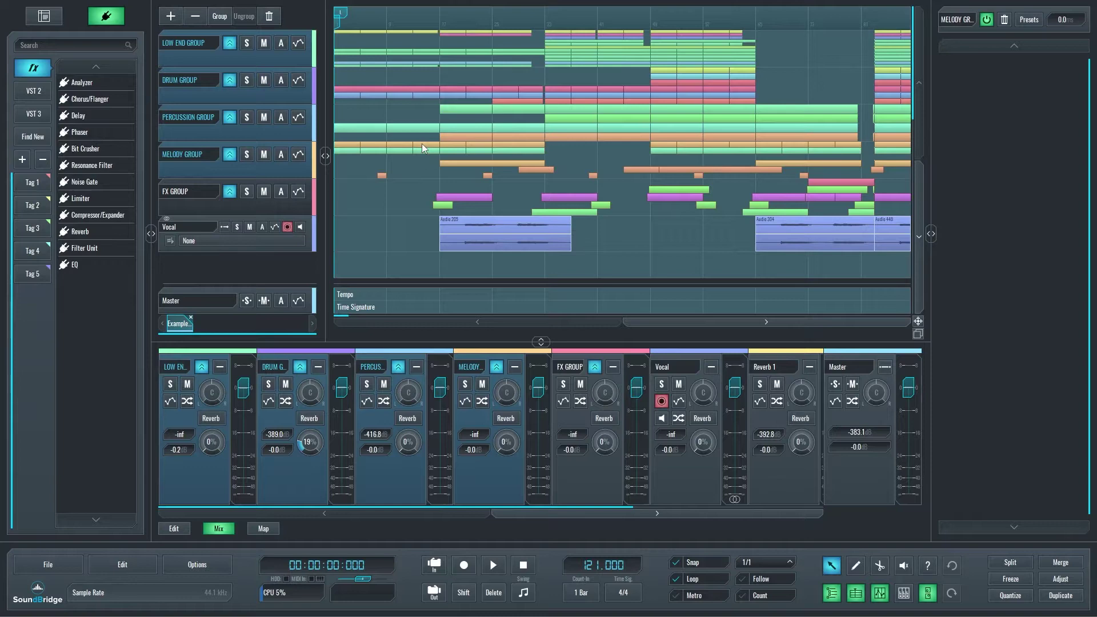
# Step: Show the mixer full-window and collapse the Percussion Group channel to a narrow strip
pyautogui.press('Tab')
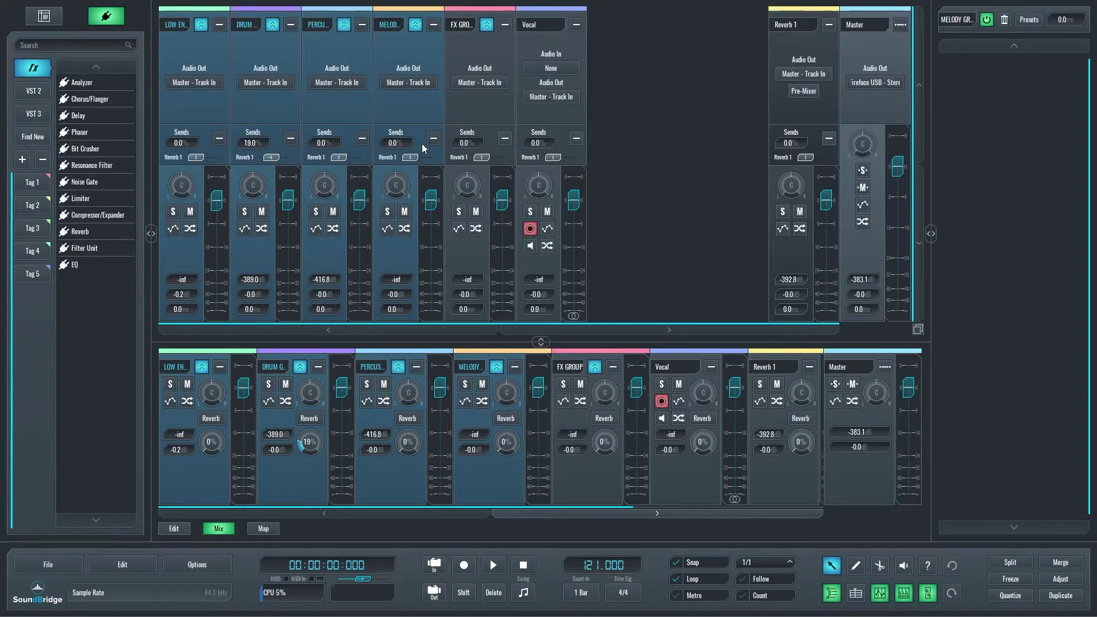
pyautogui.press('Tab')
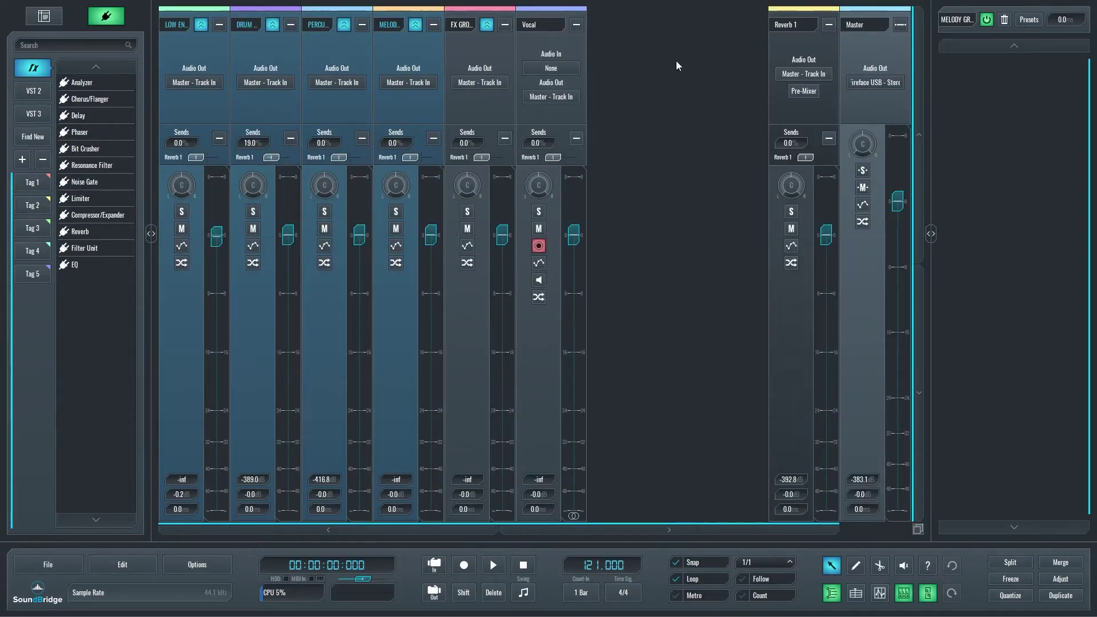
pyautogui.click(331, 43)
pyautogui.click(362, 25)
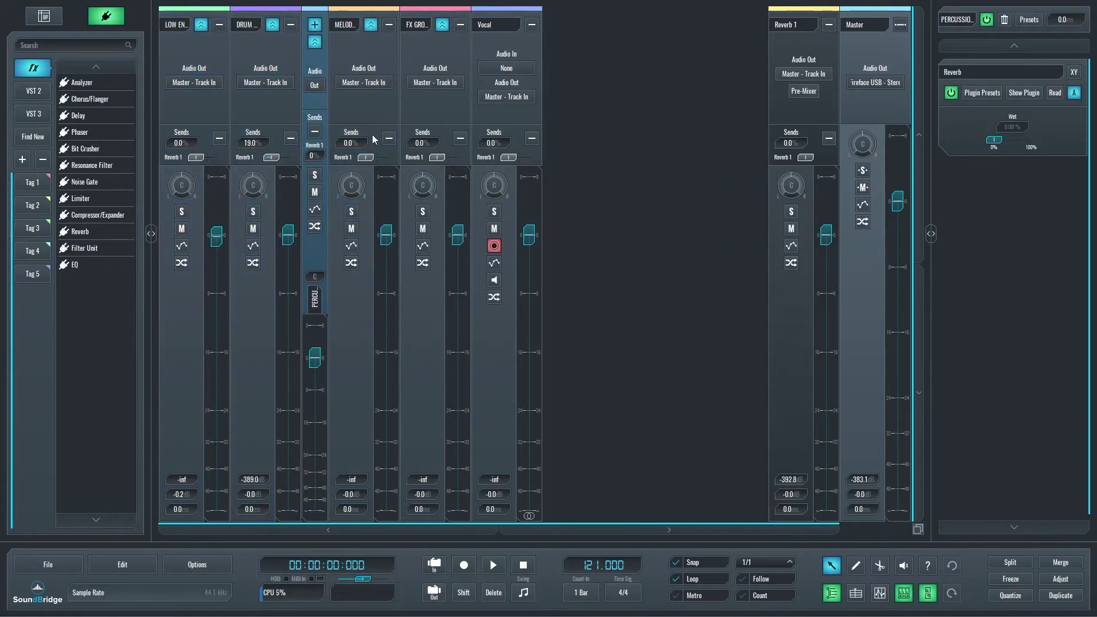
pyautogui.click(316, 25)
pyautogui.click(360, 28)
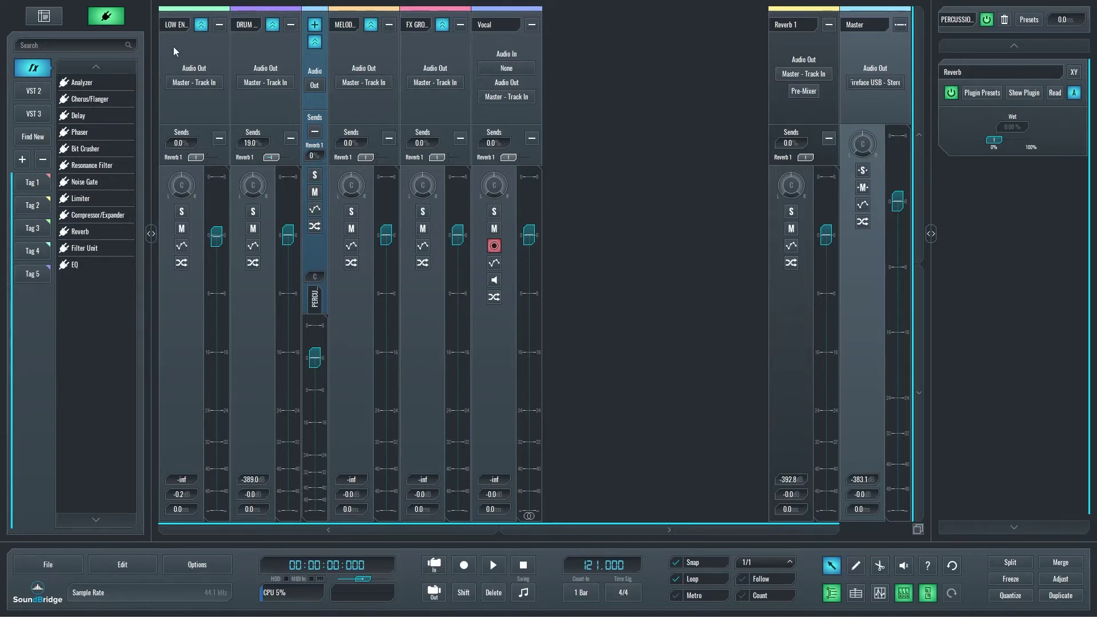
# Step: Expand the LOW END group to reveal its Top, Mid and Sub Kick Drum channels
pyautogui.click(197, 43)
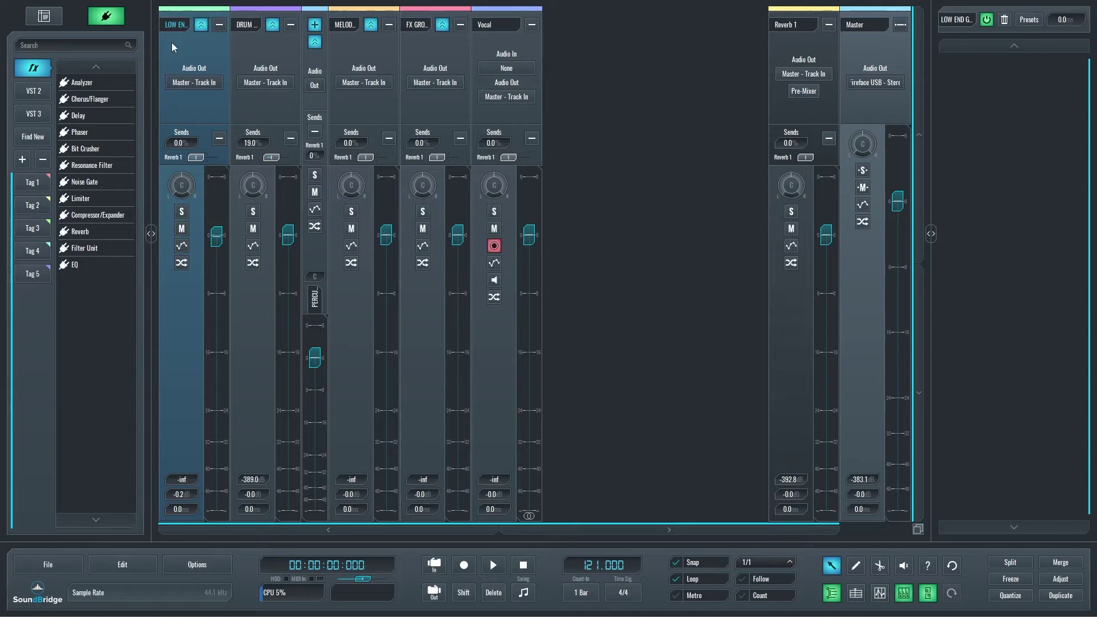
pyautogui.click(201, 26)
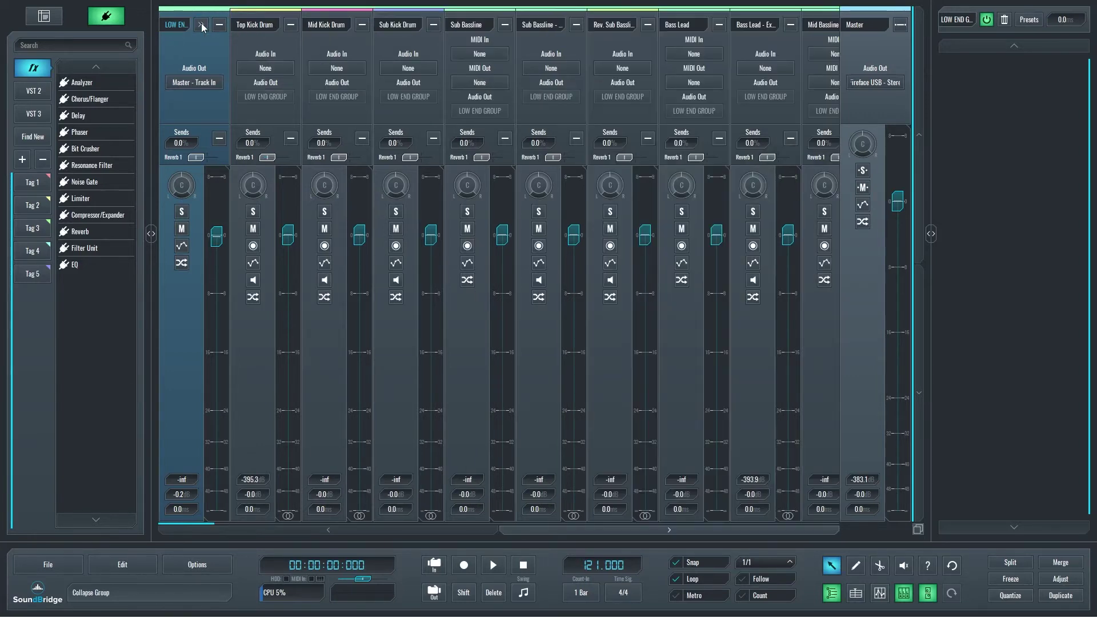
pyautogui.click(273, 36)
pyautogui.click(324, 39)
pyautogui.click(421, 40)
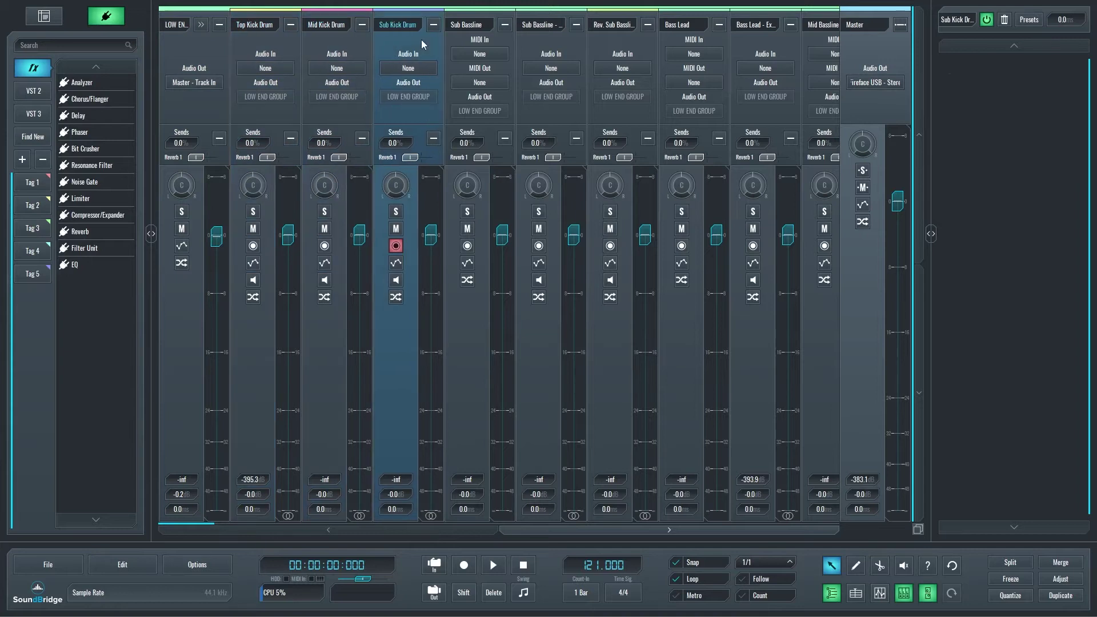
# Step: Nest the LOW END group inside new groups 1 Group, 2 Group and 3 Group
pyautogui.click(172, 49)
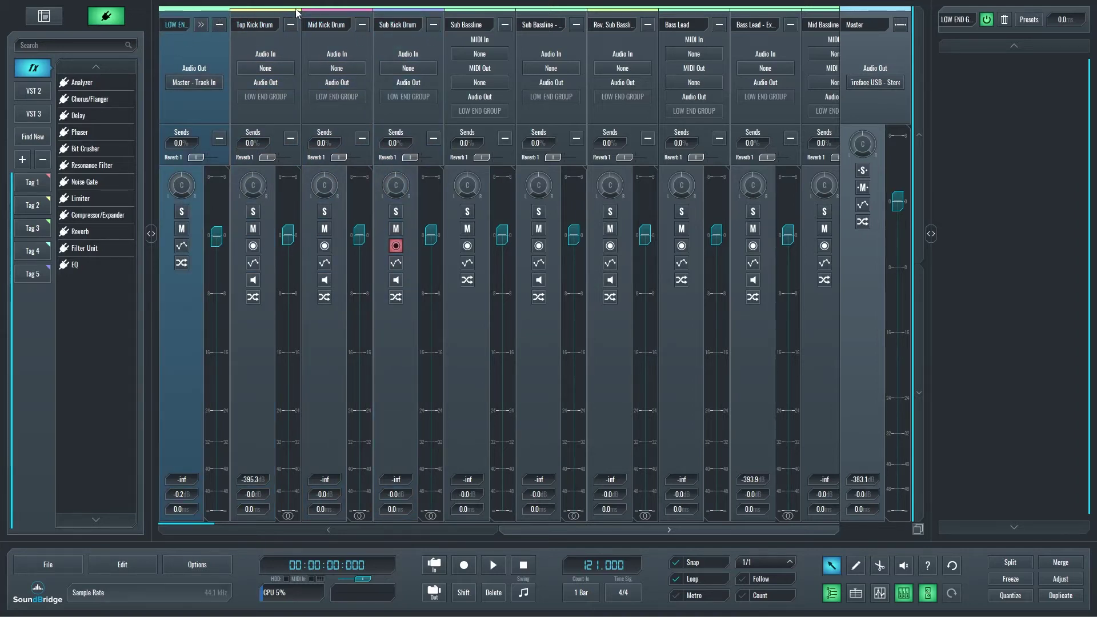
pyautogui.click(250, 55)
pyautogui.click(182, 50)
pyautogui.hotkey('ctrl', 'g')
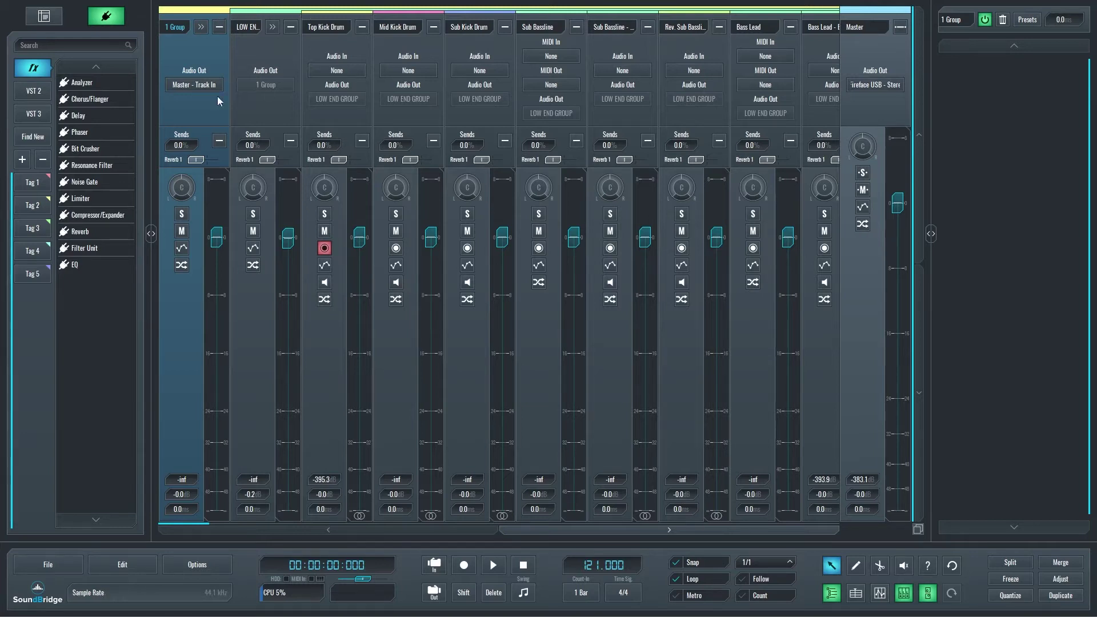
pyautogui.hotkey('ctrl', 'g')
pyautogui.hotkey('ctrl', 'g')
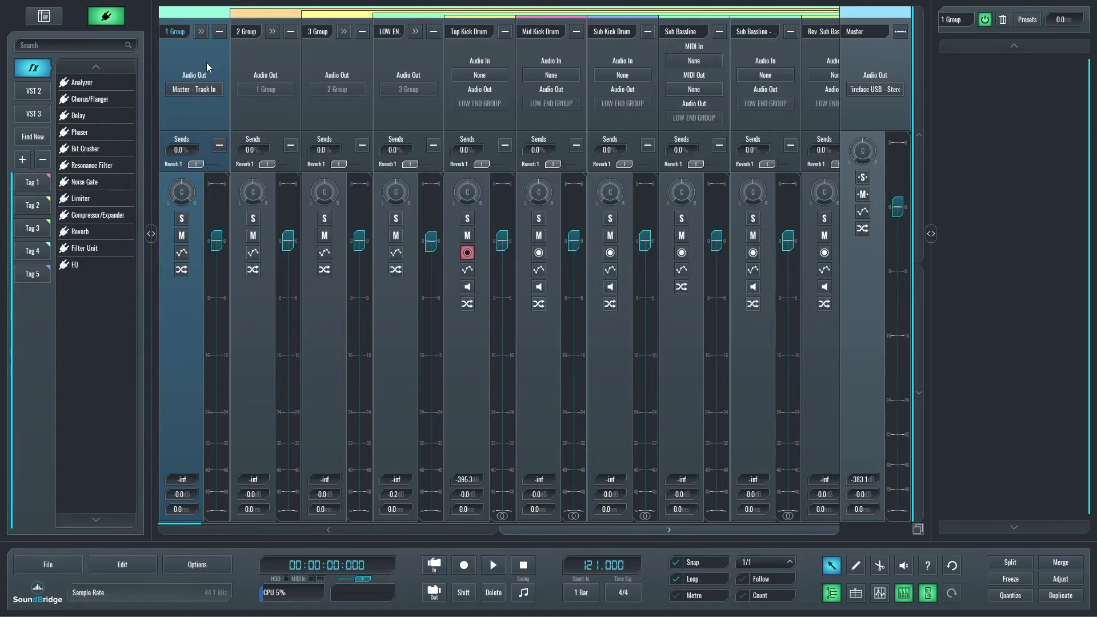
pyautogui.press('Tab')
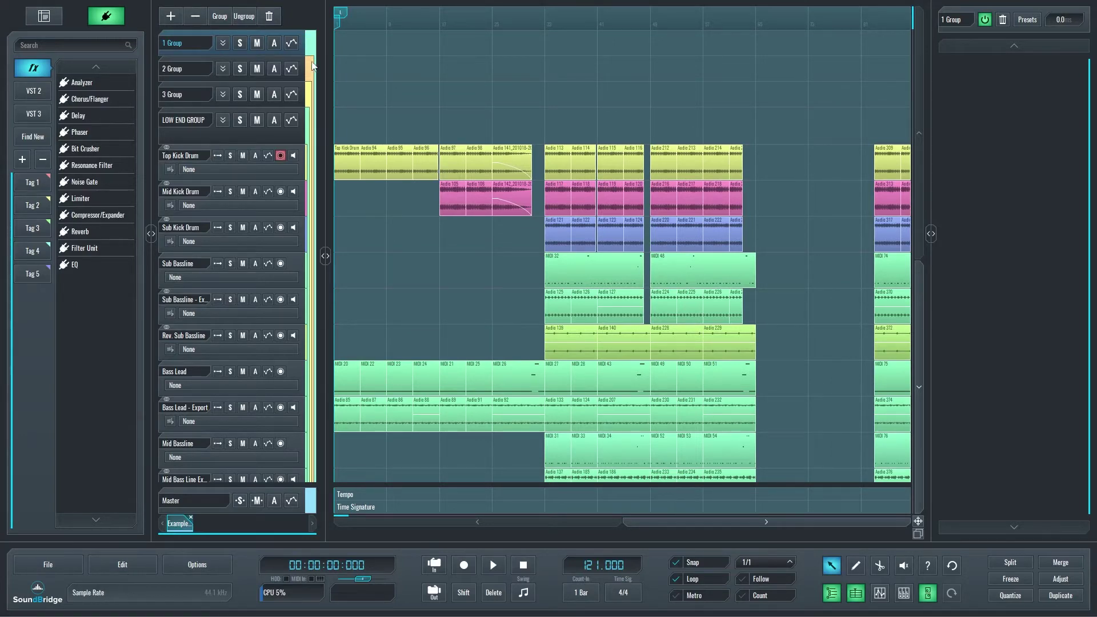
pyautogui.press('Tab')
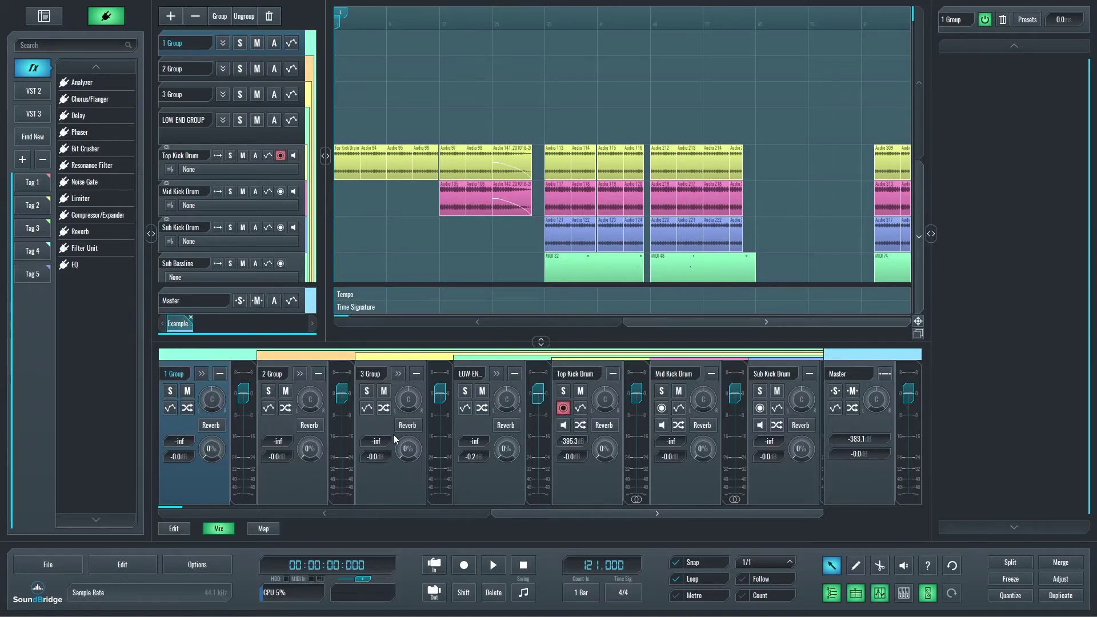
pyautogui.press('Tab')
pyautogui.scroll(-5, 286, 280)
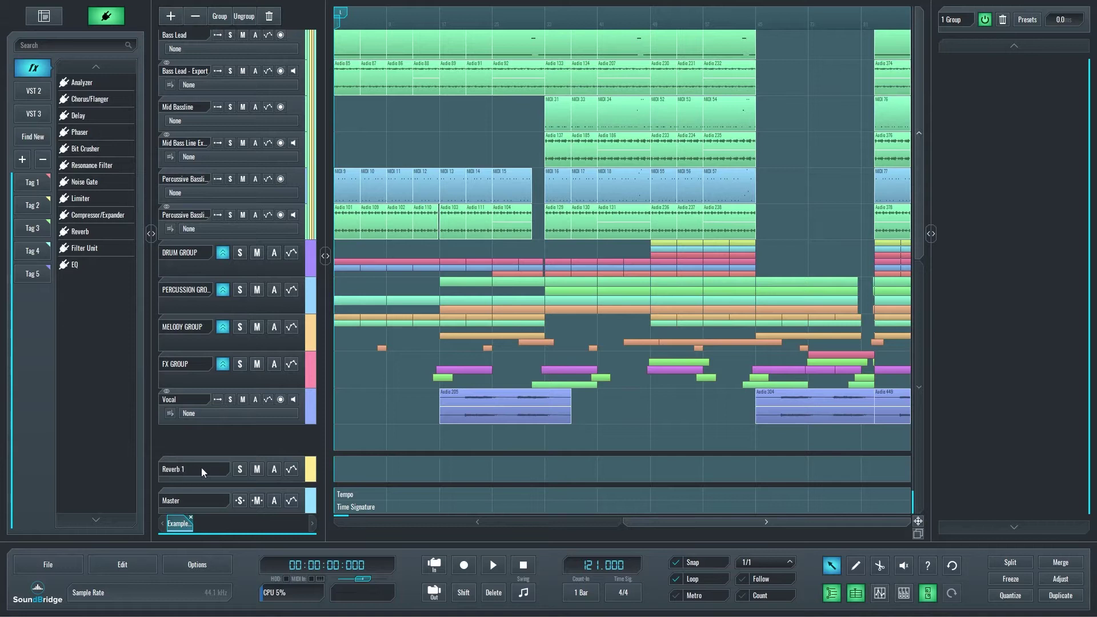
pyautogui.press('p')
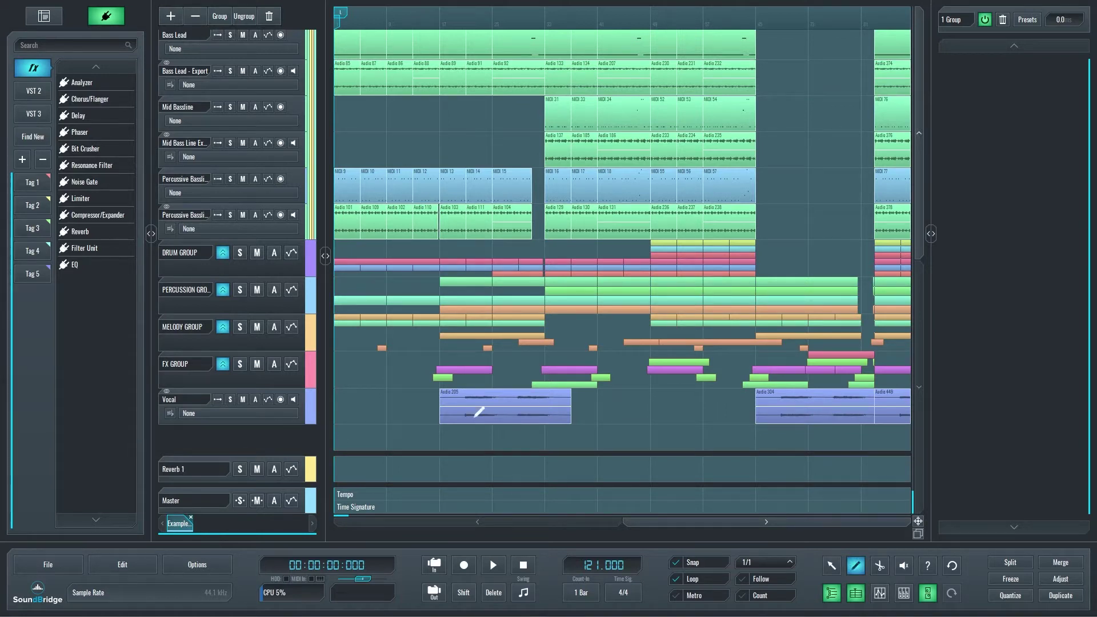
pyautogui.scroll(1, 473, 418)
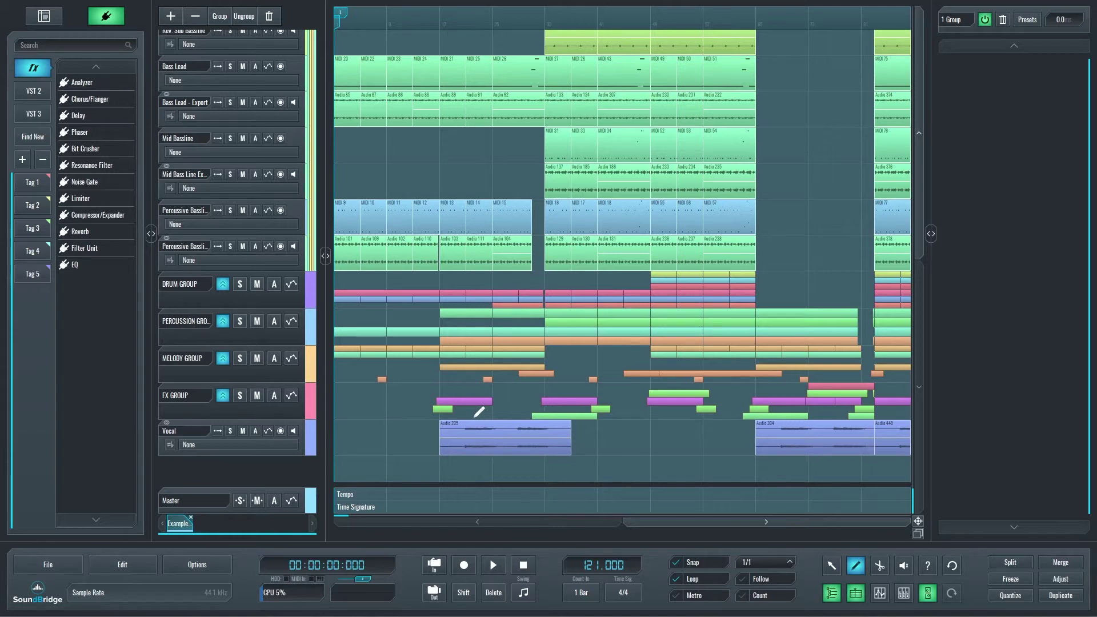
pyautogui.press('a')
pyautogui.click(177, 564)
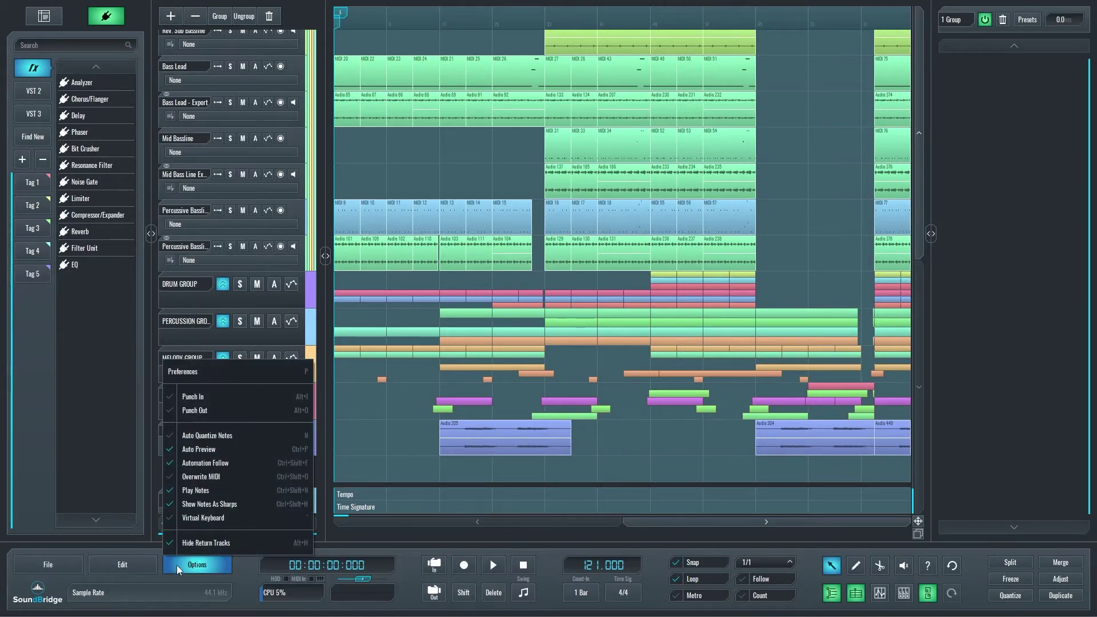
pyautogui.click(245, 565)
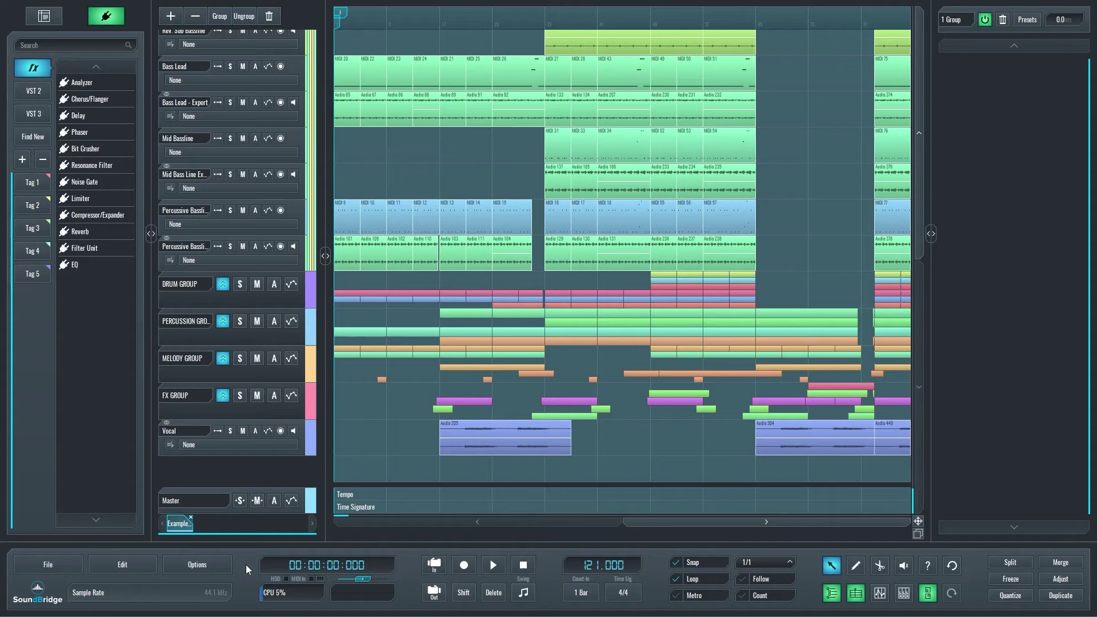
pyautogui.press('F3')
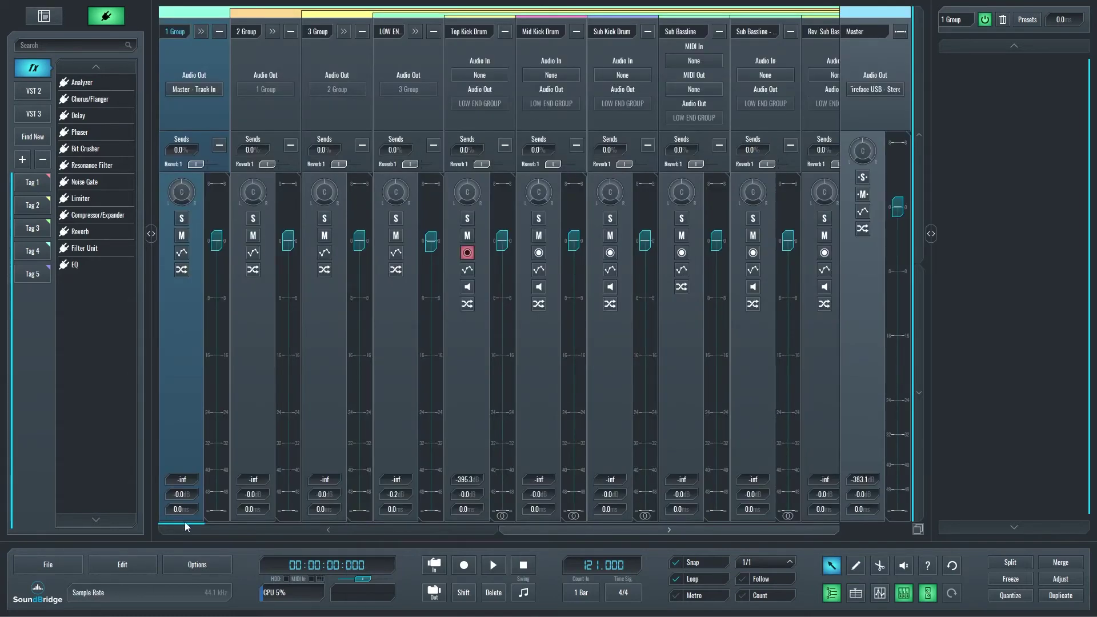
pyautogui.moveTo(183, 523); pyautogui.dragTo(842, 517)
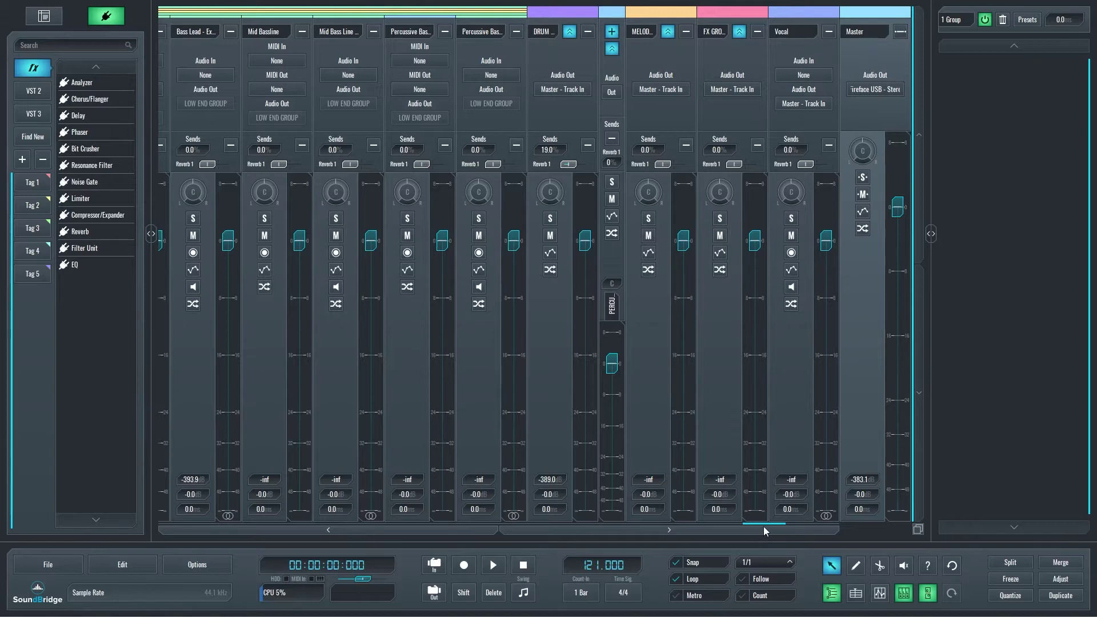
pyautogui.moveTo(763, 526); pyautogui.dragTo(855, 515)
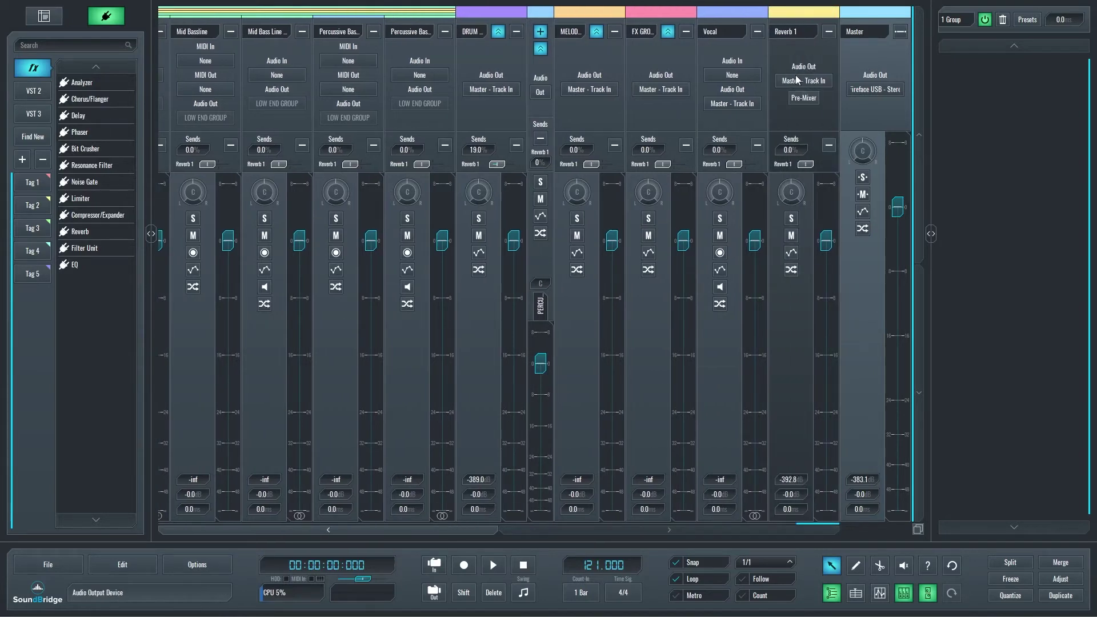
pyautogui.moveTo(827, 522); pyautogui.dragTo(361, 521)
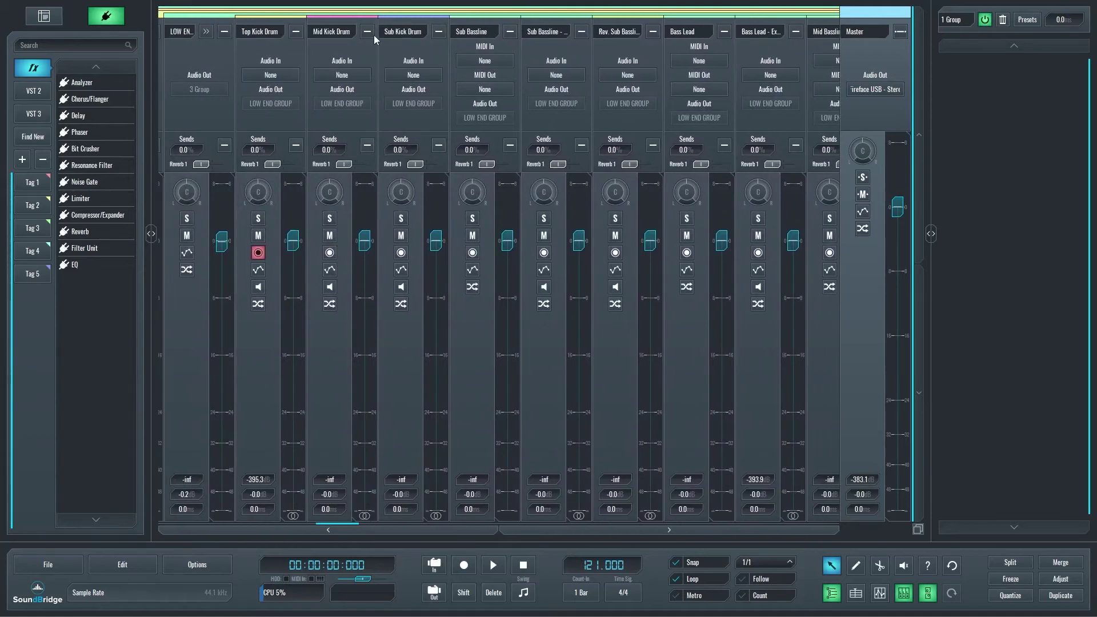
# Step: On the Sub Kick Drum to Bass Lead strips, toggle mute, arm, automation, monitoring and phase together
pyautogui.click(402, 47)
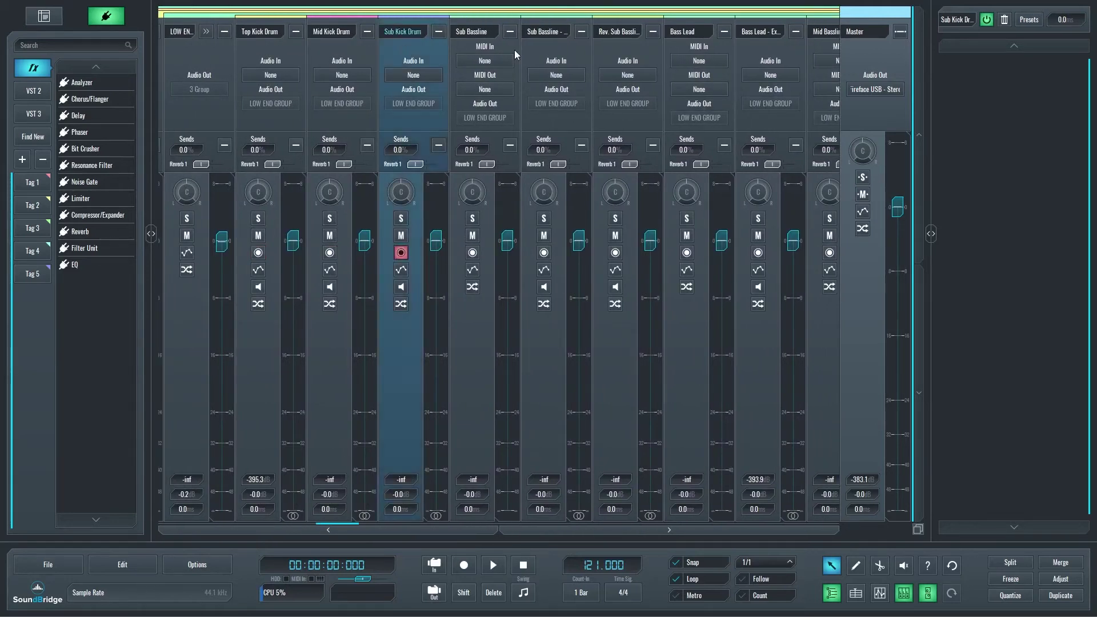
pyautogui.keyDown('shift'); pyautogui.click(717, 50); pyautogui.keyUp('shift')
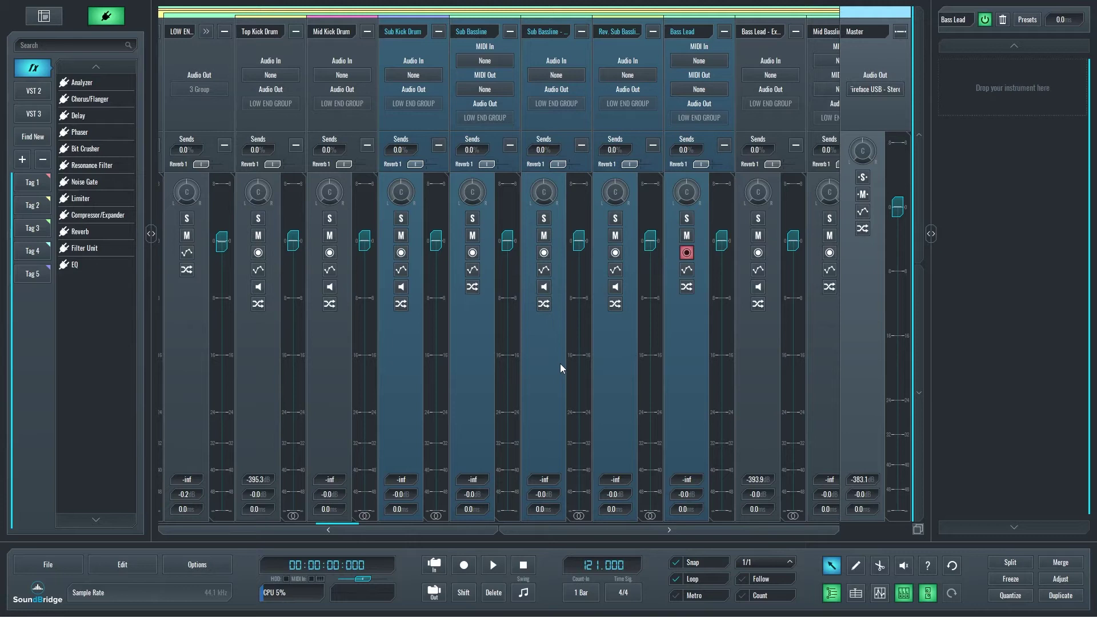
pyautogui.click(545, 237)
pyautogui.click(544, 238)
pyautogui.click(543, 253)
pyautogui.click(544, 254)
pyautogui.click(546, 270)
pyautogui.click(546, 272)
pyautogui.click(544, 287)
pyautogui.click(544, 287)
pyautogui.click(545, 305)
pyautogui.click(543, 304)
# Step: Lower the bass faders to -11.3, -5.3 and -7.7 dB, then reset them together to 0 dB
pyautogui.moveTo(578, 240); pyautogui.dragTo(578, 318)
pyautogui.moveTo(507, 241); pyautogui.dragTo(507, 278)
pyautogui.moveTo(435, 241); pyautogui.dragTo(435, 296)
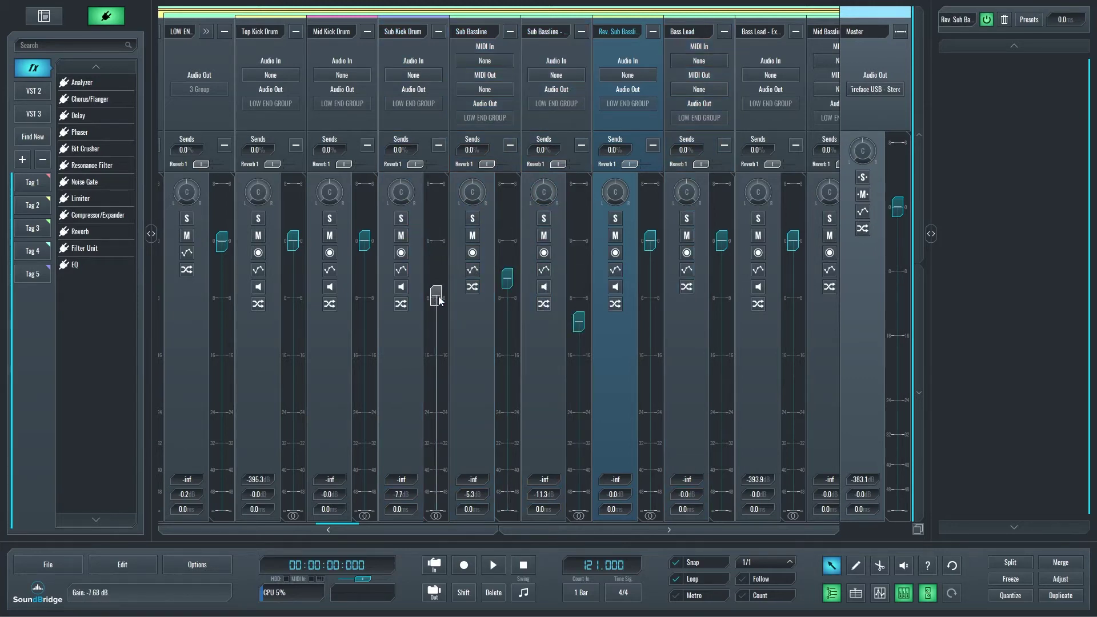
pyautogui.keyDown('shift'); pyautogui.click(410, 348); pyautogui.keyUp('shift')
pyautogui.moveTo(510, 284)
pyautogui.mouseDown()
pyautogui.moveTo(508, 360)
pyautogui.moveTo(506, 257)
pyautogui.moveTo(504, 306)
pyautogui.moveTo(505, 289)
pyautogui.mouseUp()
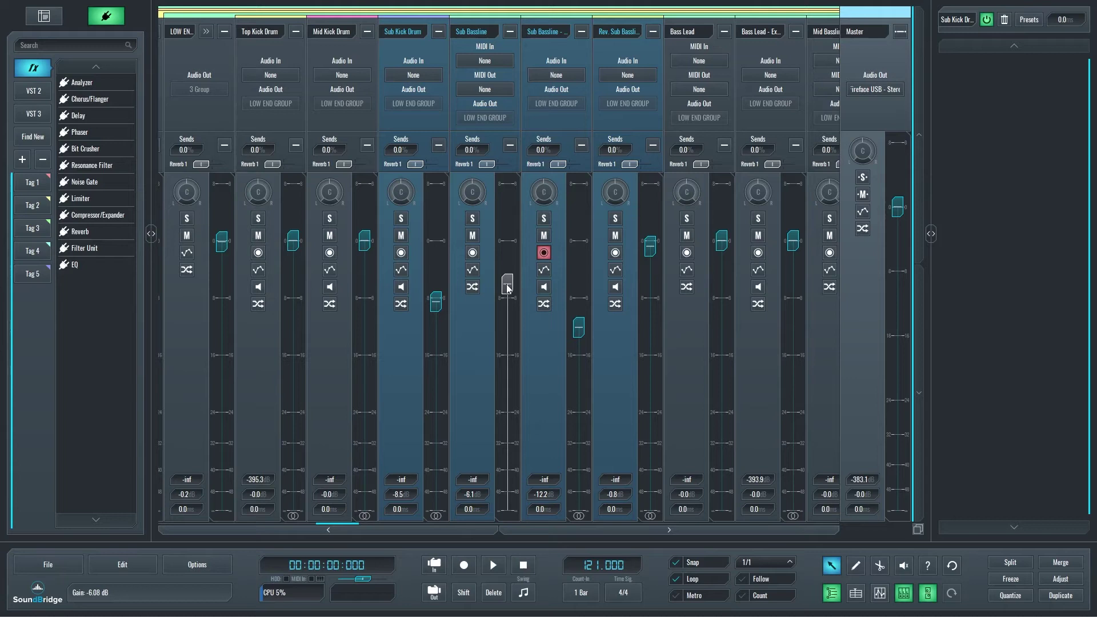
pyautogui.doubleClick(506, 289)
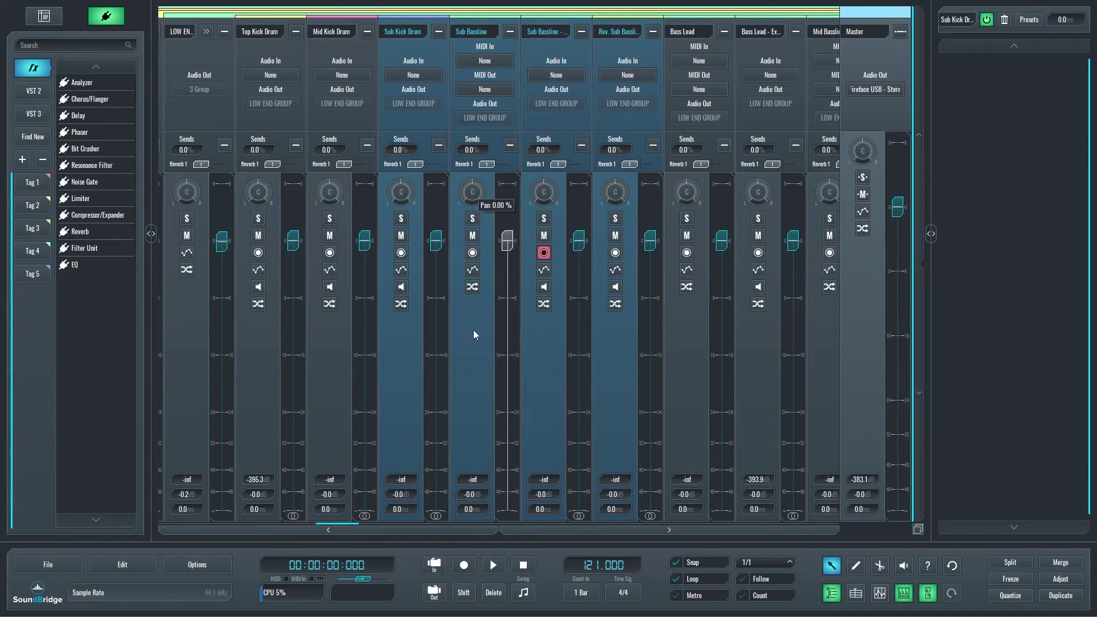
# Step: Offset the bass strips' pans and Reverb 1 sends, then reset pans to centre and sends to 0.0%
pyautogui.moveTo(472, 193); pyautogui.dragTo(473, 200)
pyautogui.moveTo(545, 190); pyautogui.dragTo(546, 184)
pyautogui.moveTo(615, 192); pyautogui.dragTo(615, 188)
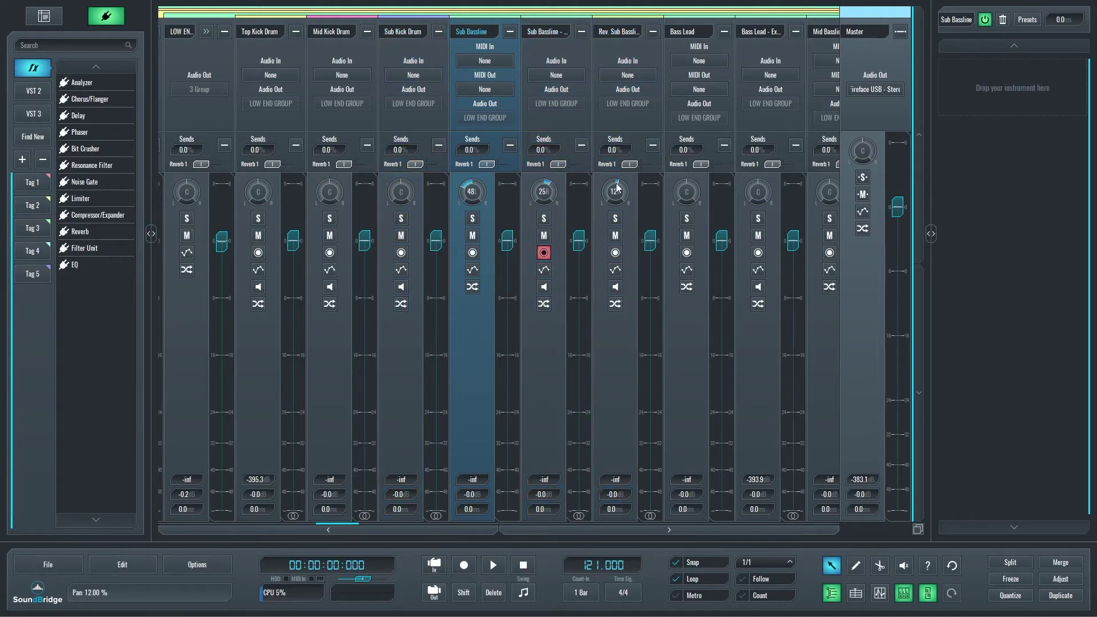
pyautogui.keyDown('shift'); pyautogui.click(691, 332); pyautogui.keyUp('shift')
pyautogui.moveTo(686, 193); pyautogui.dragTo(688, 197)
pyautogui.doubleClick(687, 194)
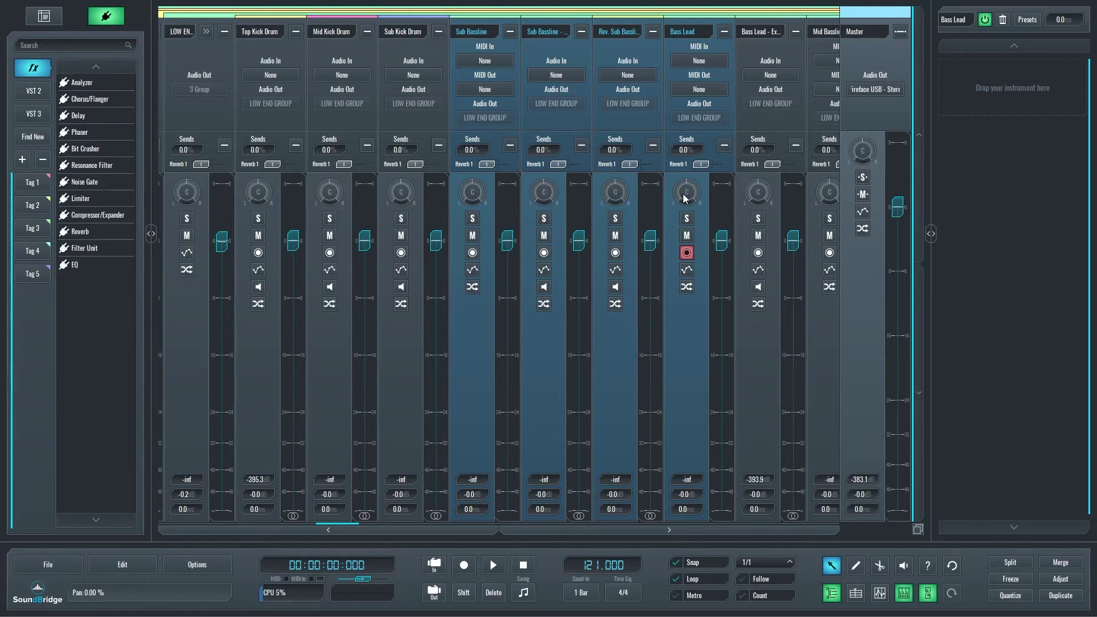
pyautogui.moveTo(628, 165); pyautogui.dragTo(635, 166)
pyautogui.doubleClick(634, 166)
# Step: Mute Rev. Sub Bassline and the second Sub Bassline, and record-arm Sub Bassline and Sub Kick Drum
pyautogui.click(609, 347)
pyautogui.click(615, 236)
pyautogui.click(543, 235)
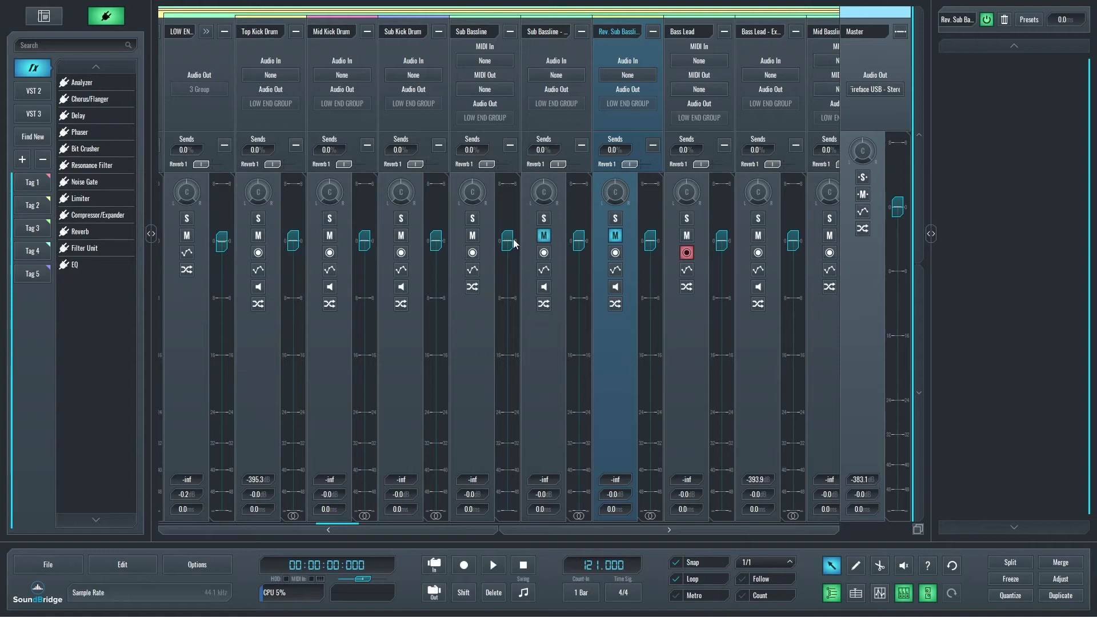
pyautogui.click(472, 253)
pyautogui.click(401, 253)
# Step: Solo and unsolo Mid Kick Drum through Rev. Sub Bassline together, then disarm them all
pyautogui.keyDown('shift'); pyautogui.click(340, 381); pyautogui.keyUp('shift')
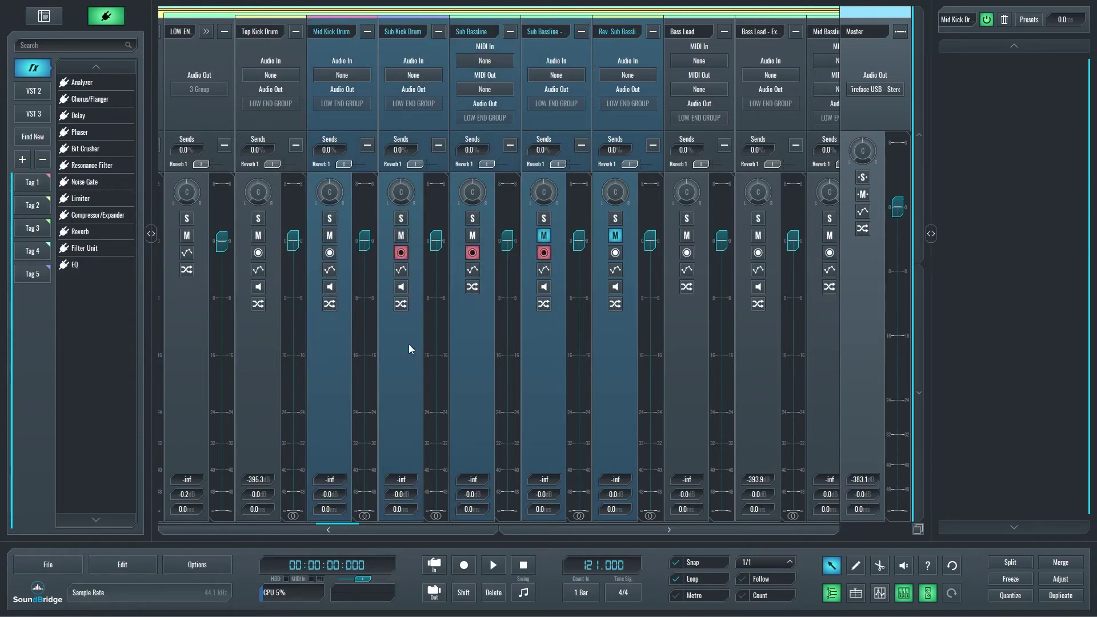
pyautogui.click(472, 219)
pyautogui.click(472, 218)
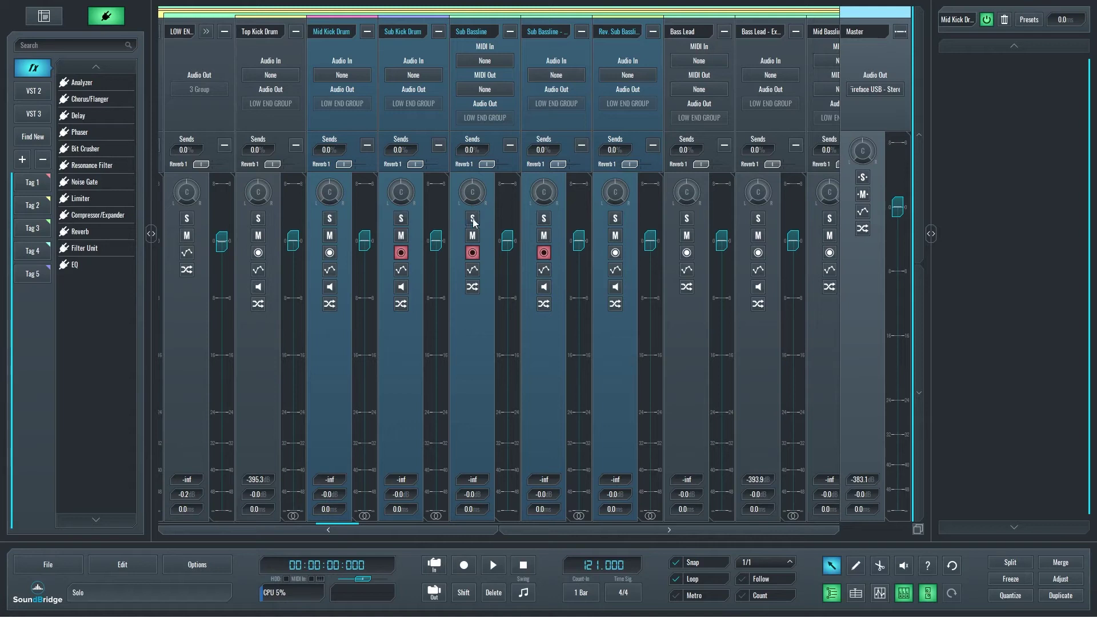
pyautogui.click(472, 254)
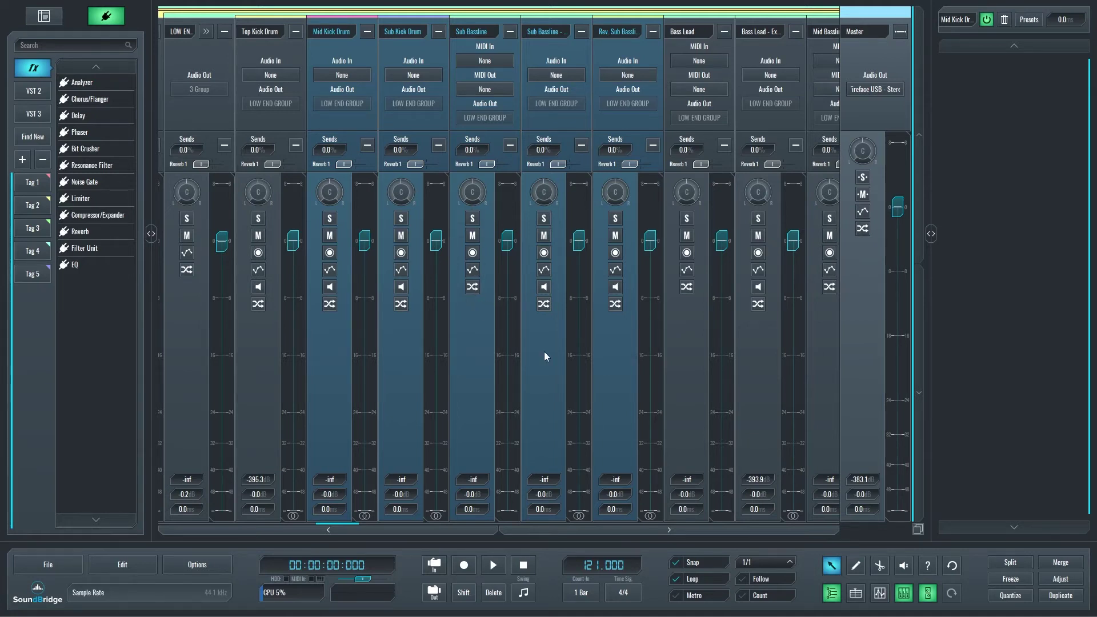
# Step: Solo the three Sub Bassline strips, then exclusively solo Top Kick Drum
pyautogui.click(676, 305)
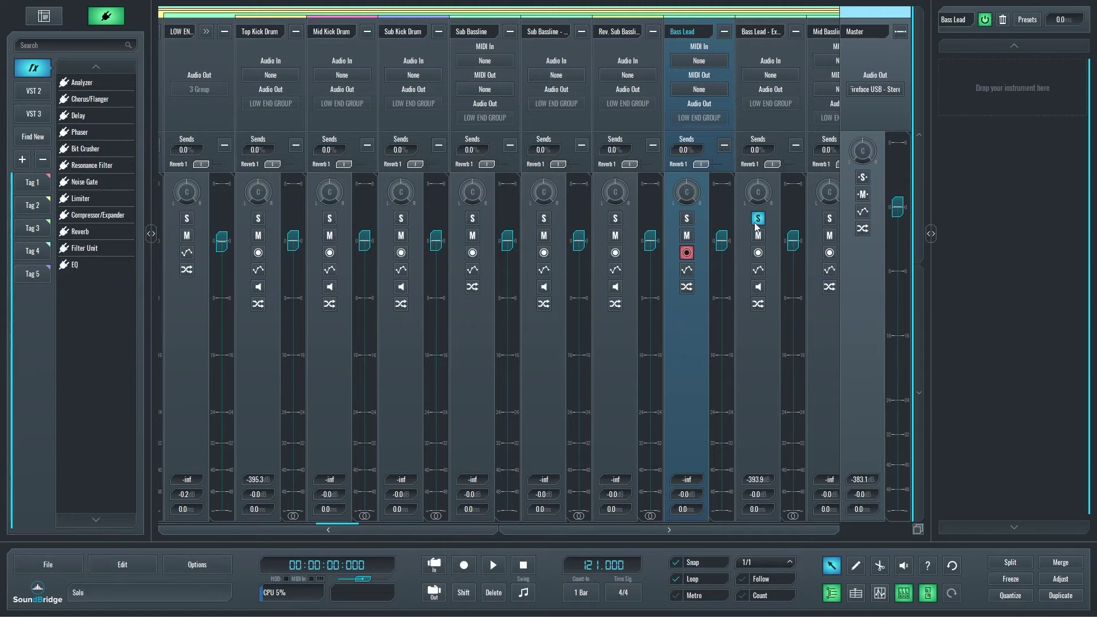
pyautogui.click(615, 219)
pyautogui.click(543, 218)
pyautogui.click(472, 218)
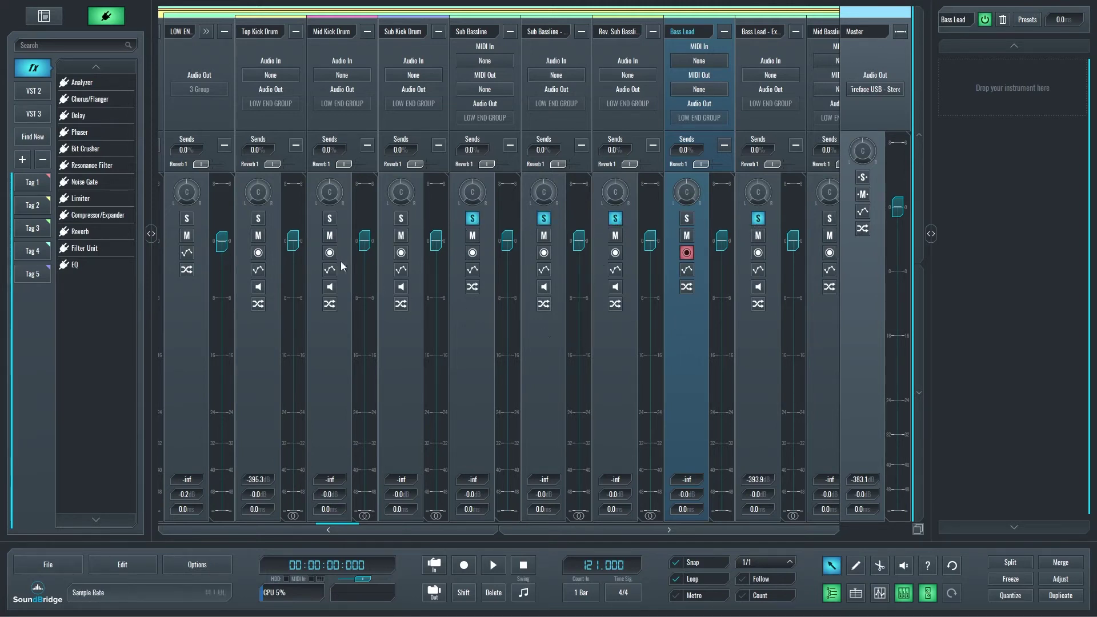
pyautogui.click(258, 218)
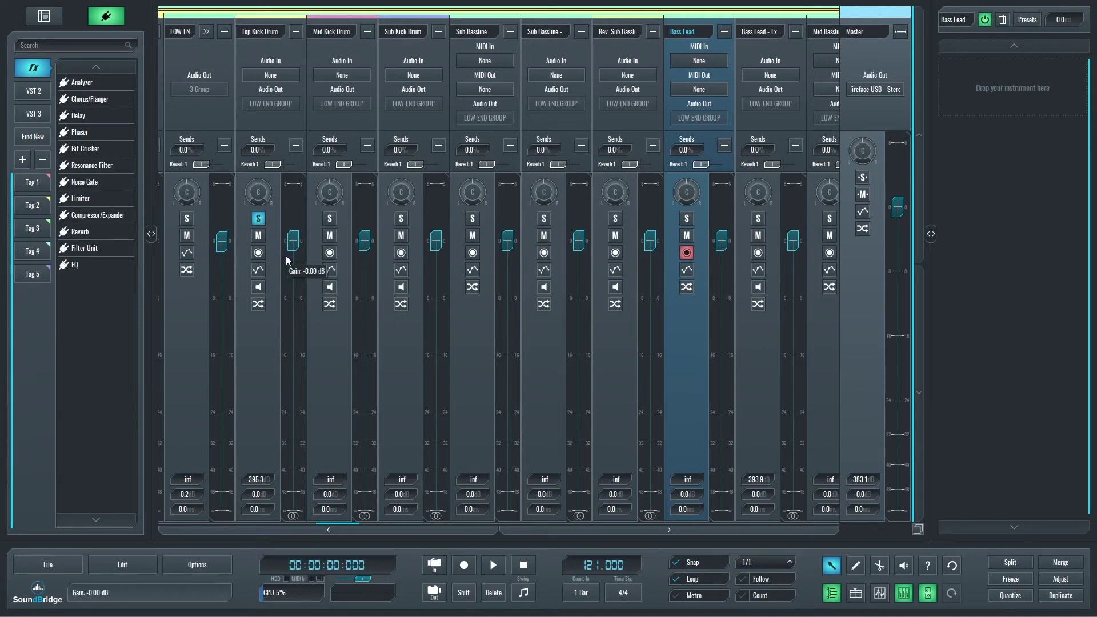
# Step: Mute several kick and bass strips, then exclusively mute the second Sub Bassline strip
pyautogui.click(329, 236)
pyautogui.click(401, 235)
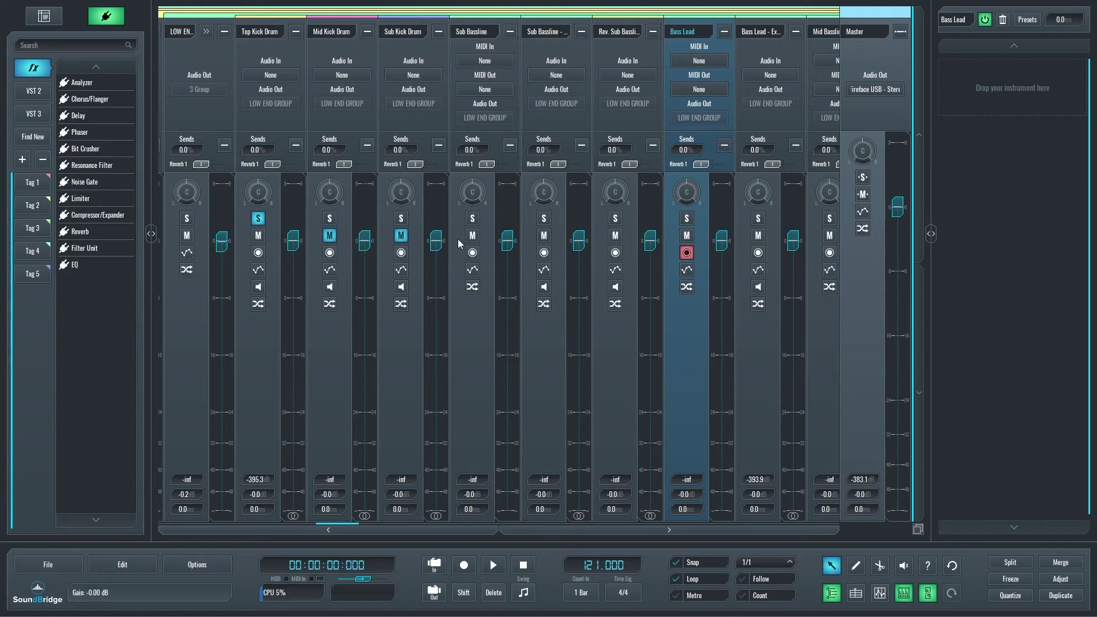
pyautogui.click(472, 236)
pyautogui.click(545, 235)
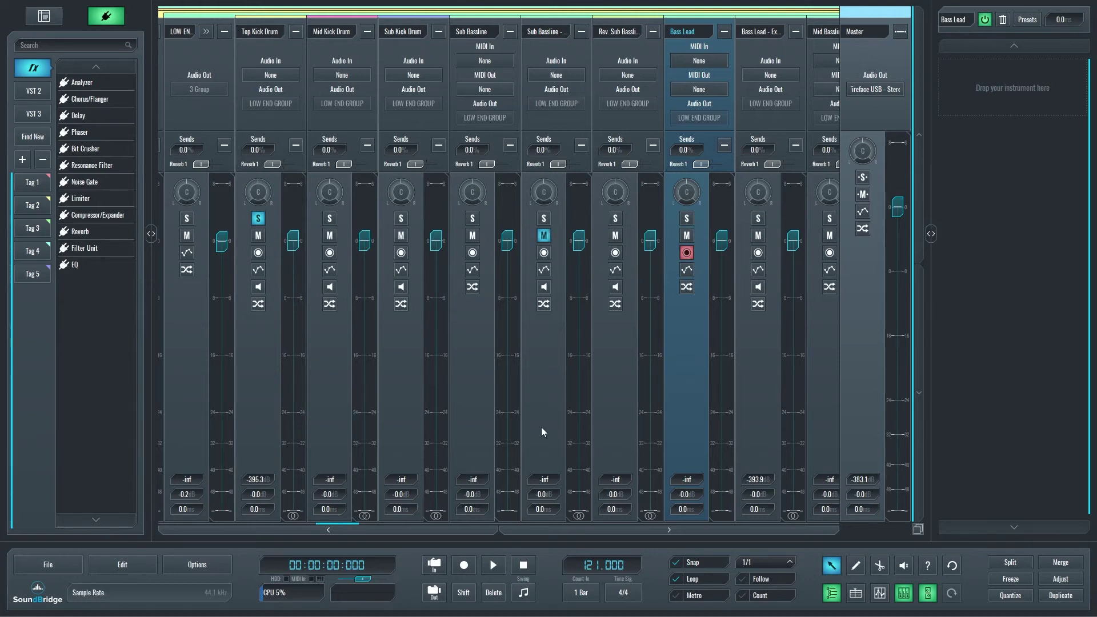
# Step: Arm both Sub Bassline strips, then exclusively record-arm Sub Kick Drum
pyautogui.click(543, 253)
pyautogui.click(472, 252)
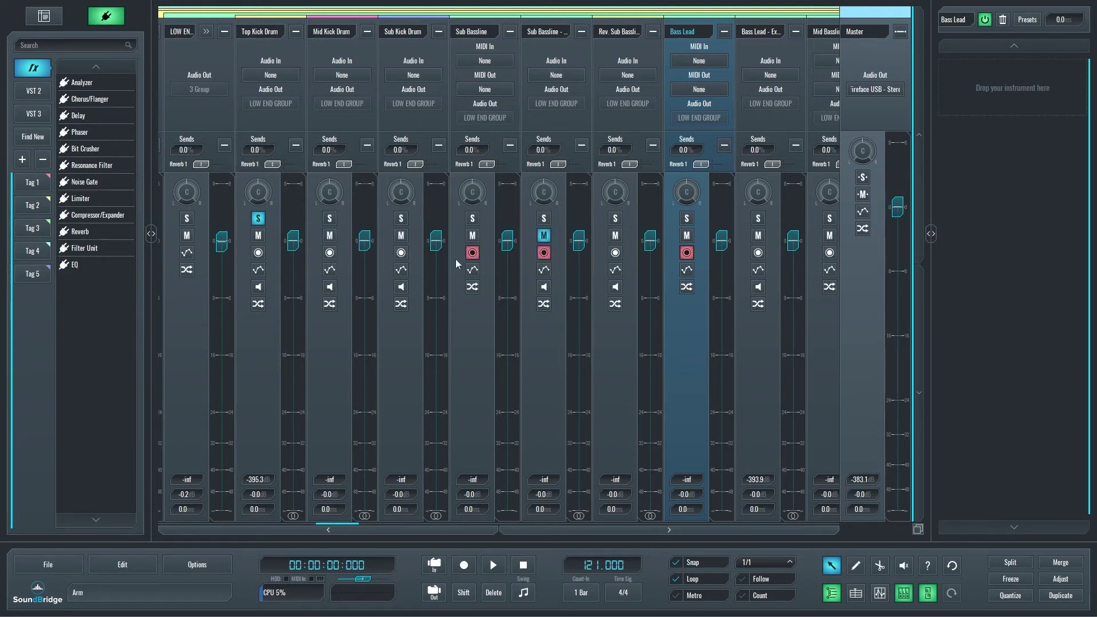
pyautogui.click(402, 253)
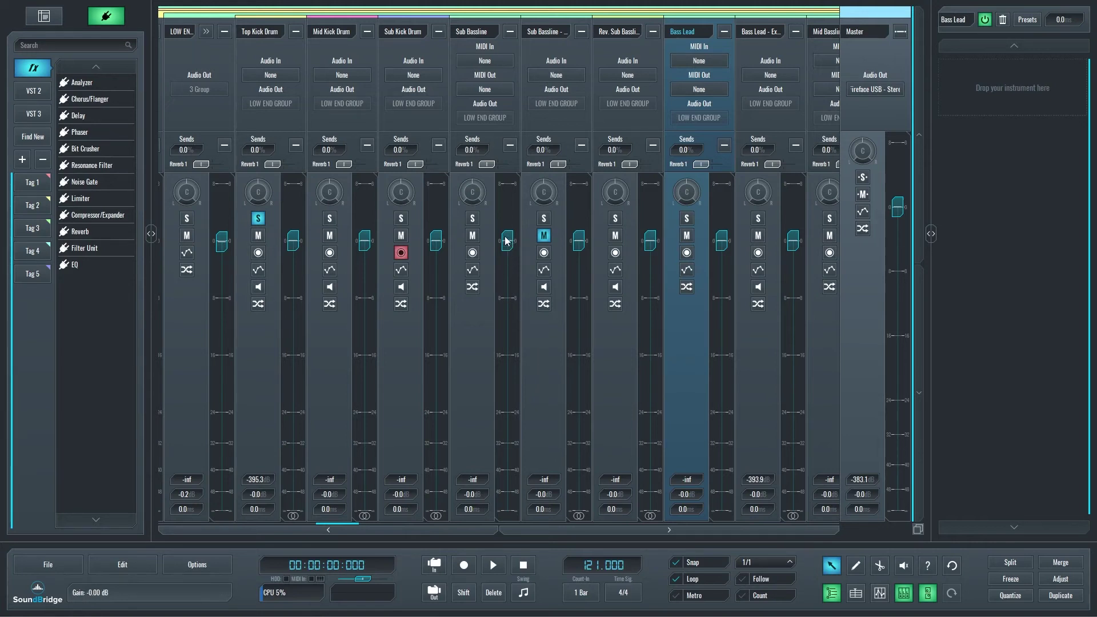
# Step: Fine-adjust the Sub Bassline fader to -1.3 dB and pan slightly left, then return to the arrangement
pyautogui.moveTo(507, 241)
pyautogui.mouseDown()
pyautogui.moveTo(501, 512)
pyautogui.moveTo(516, 126)
pyautogui.moveTo(506, 516)
pyautogui.moveTo(506, 318)
pyautogui.mouseUp()
pyautogui.press('2')
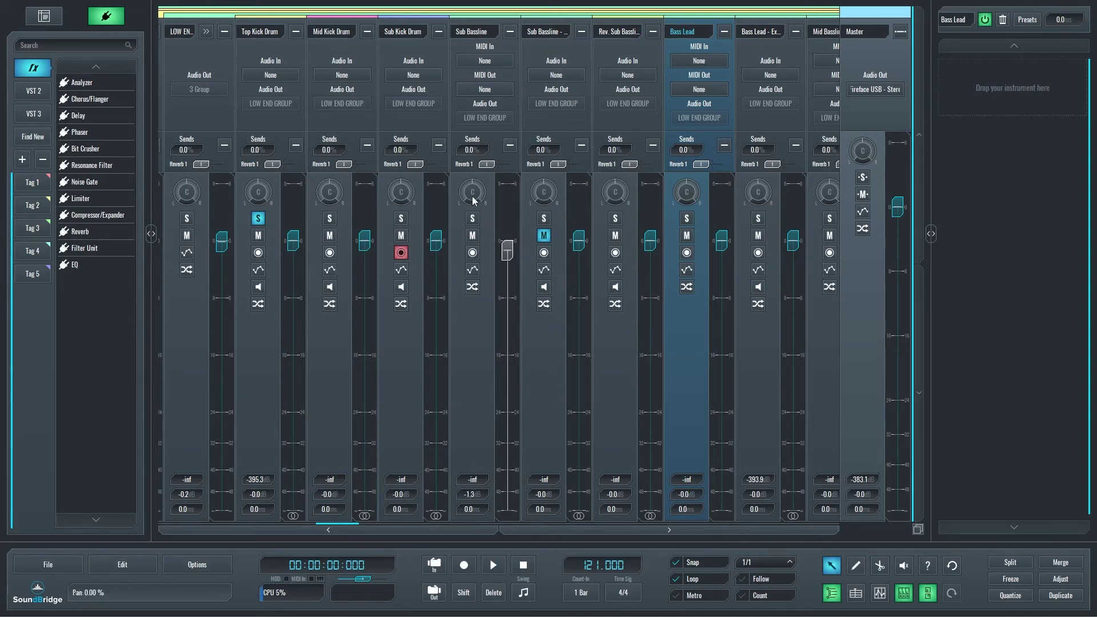
pyautogui.moveTo(472, 193); pyautogui.dragTo(476, 224)
pyautogui.moveTo(477, 285); pyautogui.dragTo(475, 193)
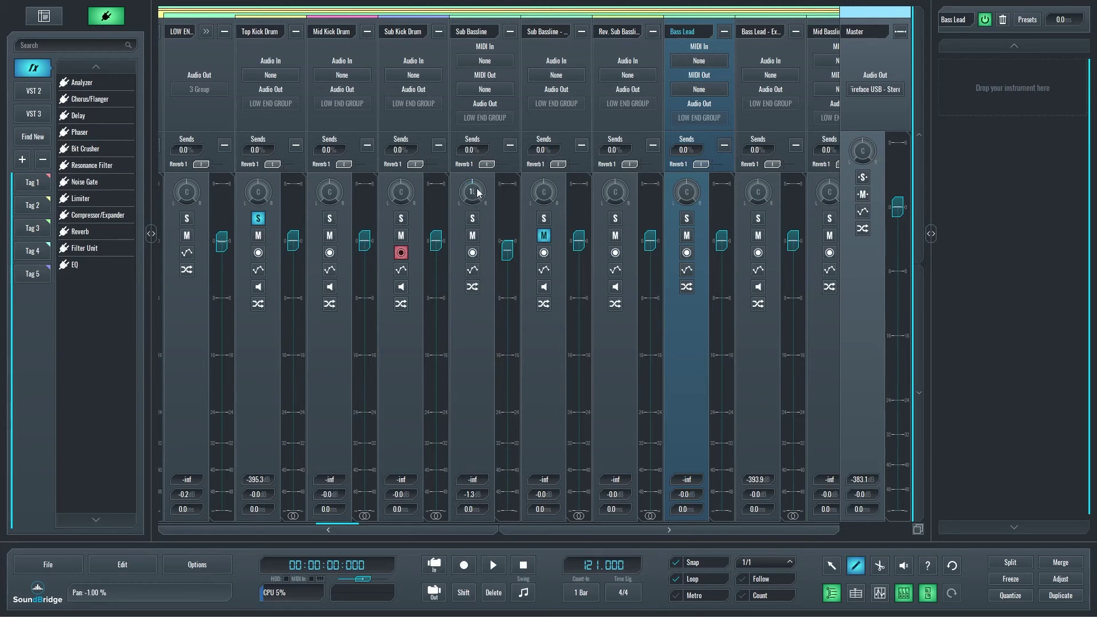
pyautogui.press('1')
pyautogui.moveTo(474, 273)
pyautogui.mouseDown()
pyautogui.moveTo(477, 184)
pyautogui.moveTo(473, 352)
pyautogui.moveTo(479, 103)
pyautogui.mouseUp()
pyautogui.press('2')
pyautogui.press('1')
pyautogui.press('Tab')
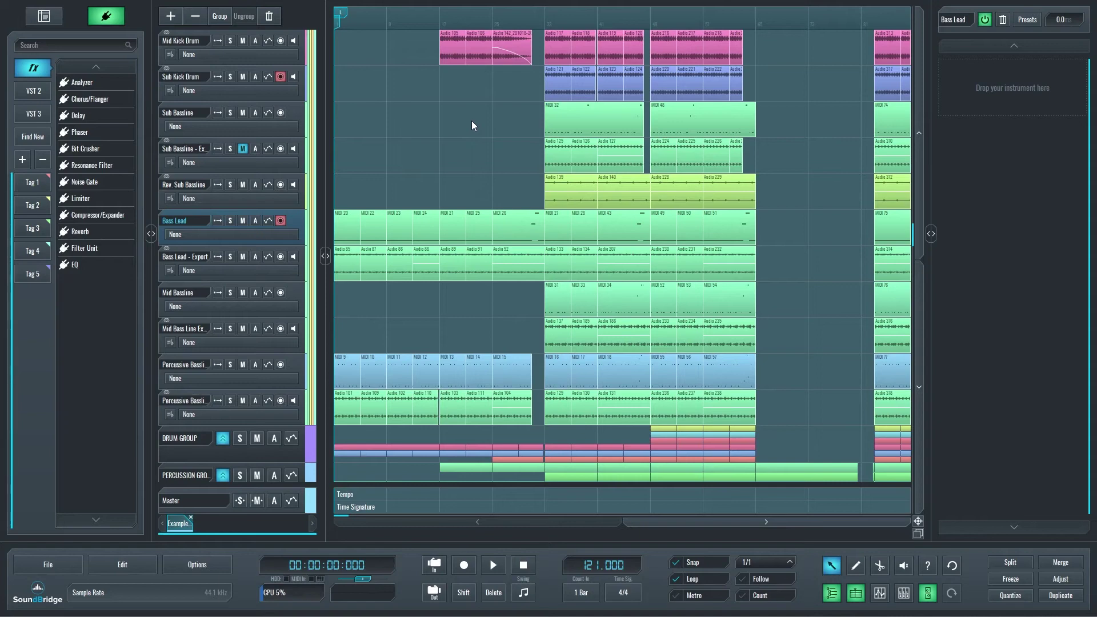
# Step: Open Sub Bassline's MIDI 32 clip in the note editor
pyautogui.doubleClick(590, 124)
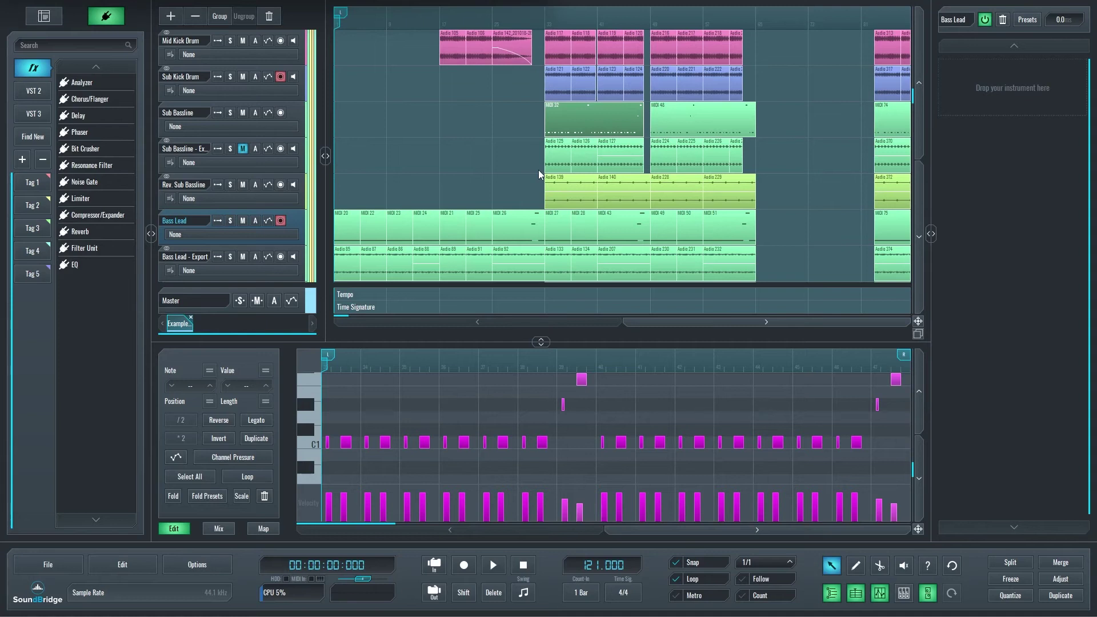
# Step: Draw a block on Sub Bassline's Pre-Gain lane, move it later, and show Audio 217's waveform
pyautogui.click(256, 113)
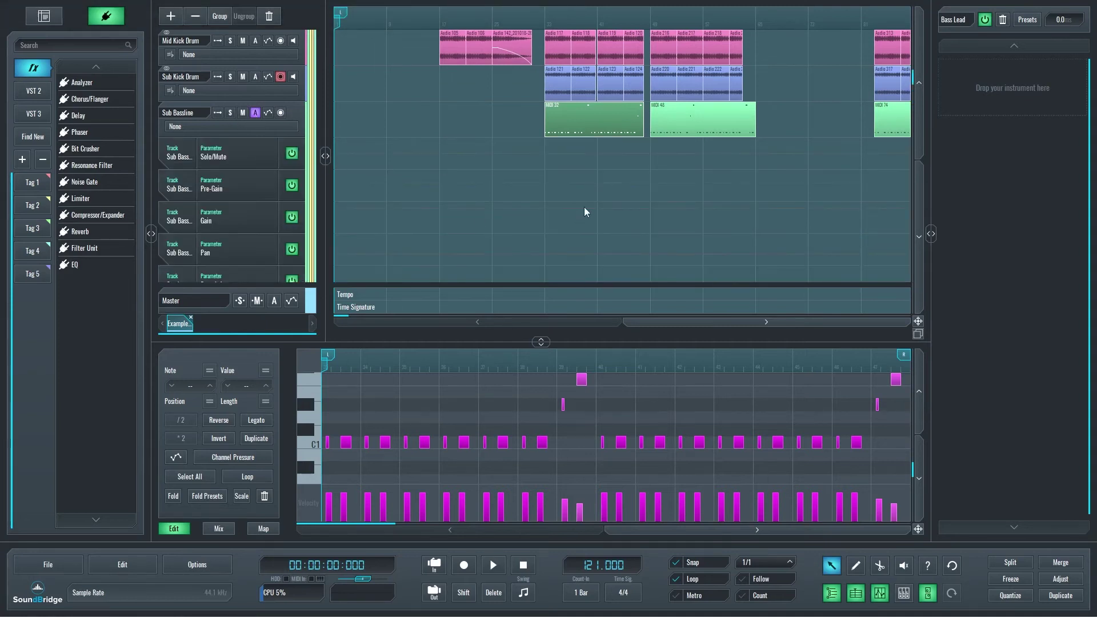
pyautogui.press('d')
pyautogui.click(542, 183)
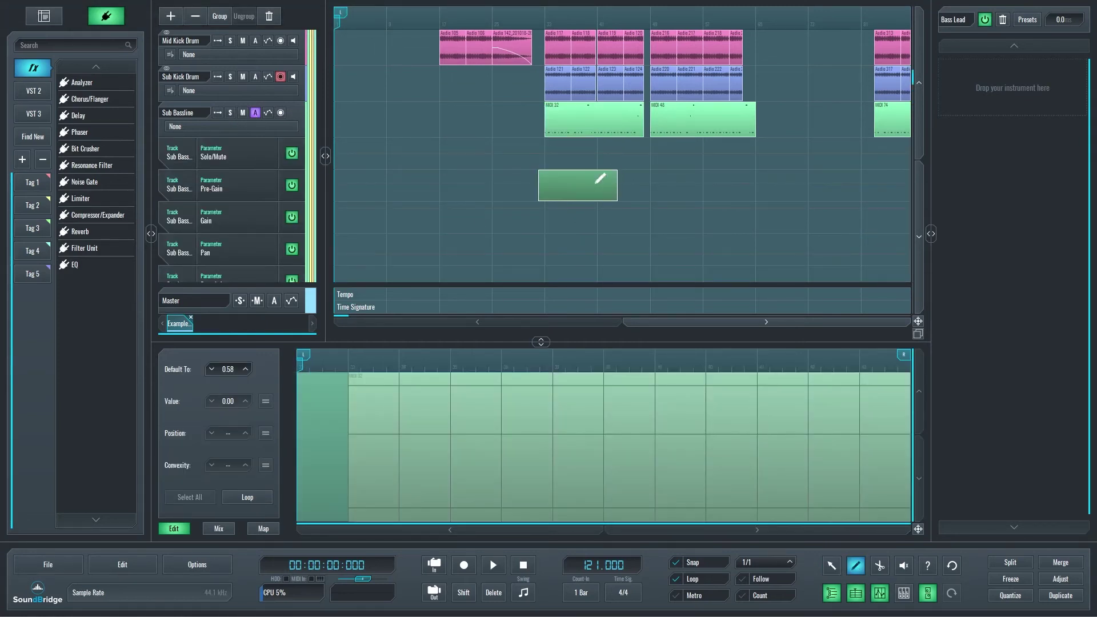
pyautogui.press('v')
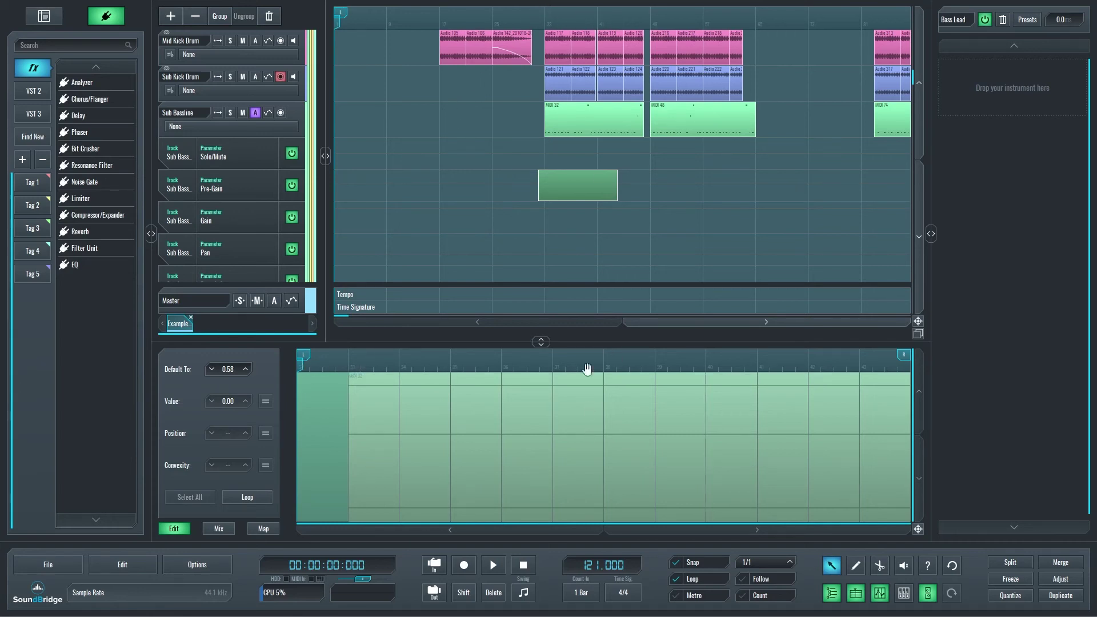
pyautogui.moveTo(570, 196); pyautogui.dragTo(650, 194)
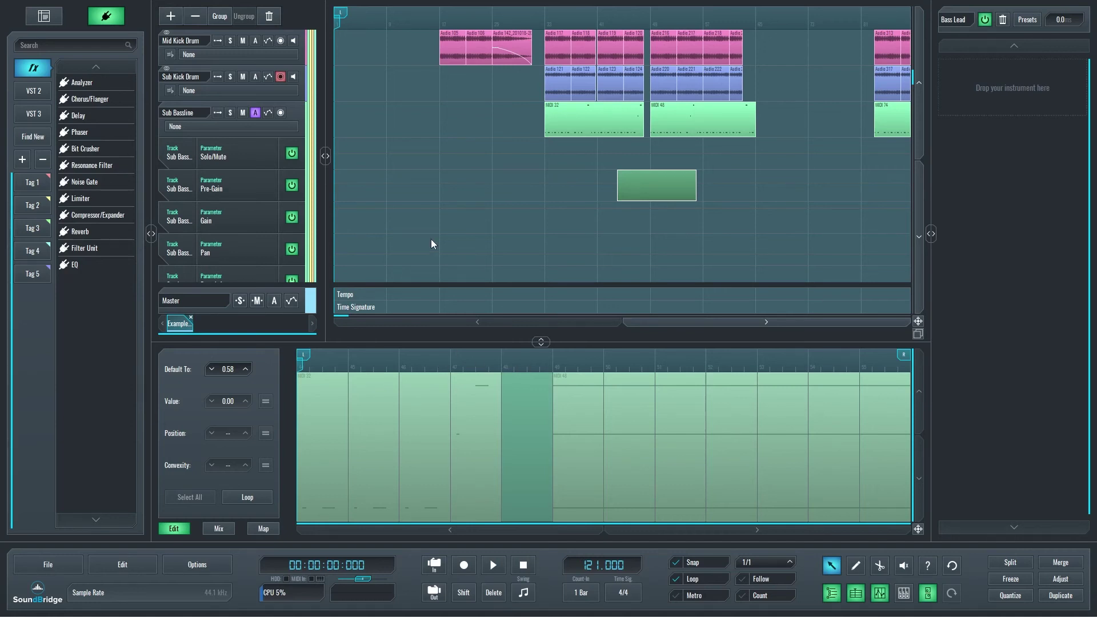
pyautogui.click(691, 52)
# Step: Move Audio 217 two bars left to overlap Audio 216 and bring Audio 217 on top
pyautogui.scroll(4, 702, 60)
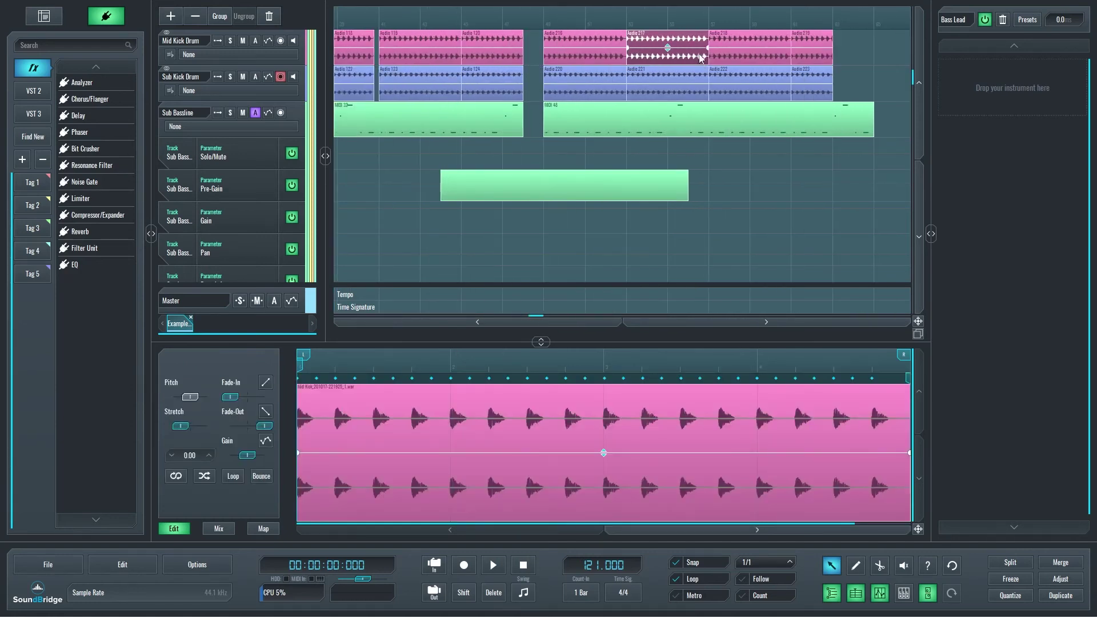
pyautogui.moveTo(656, 61); pyautogui.dragTo(598, 56)
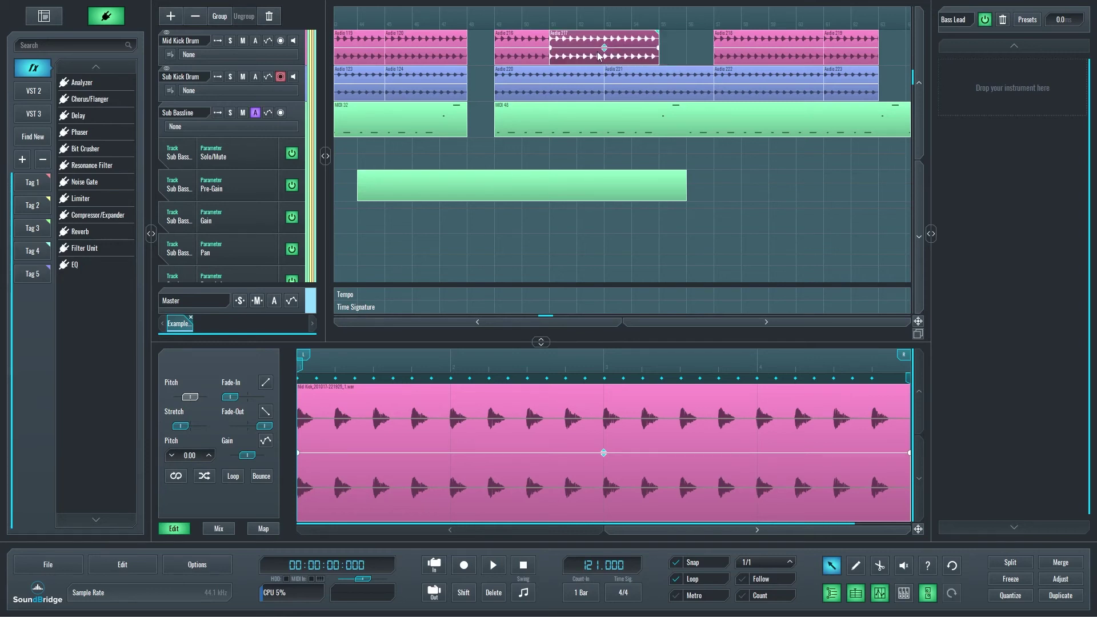
pyautogui.click(657, 35)
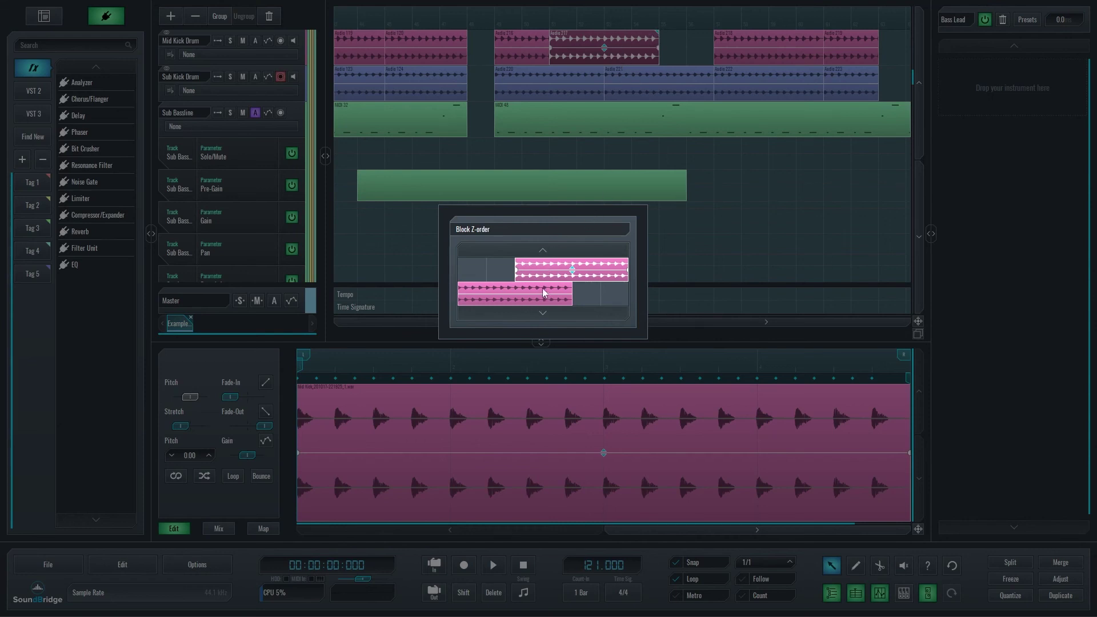
pyautogui.click(545, 304)
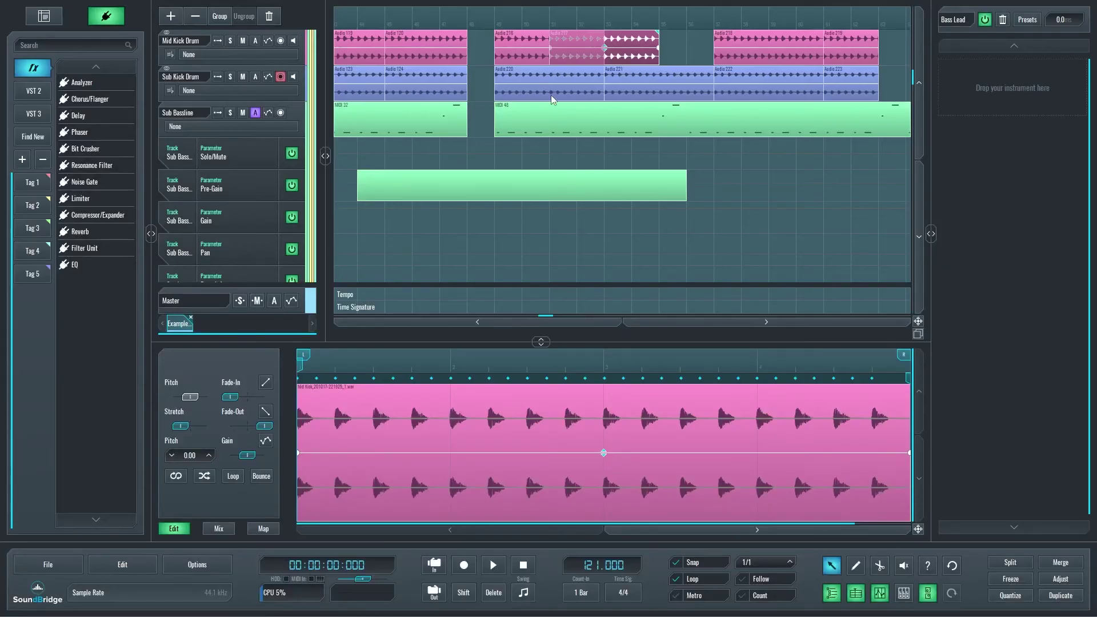
pyautogui.click(680, 51)
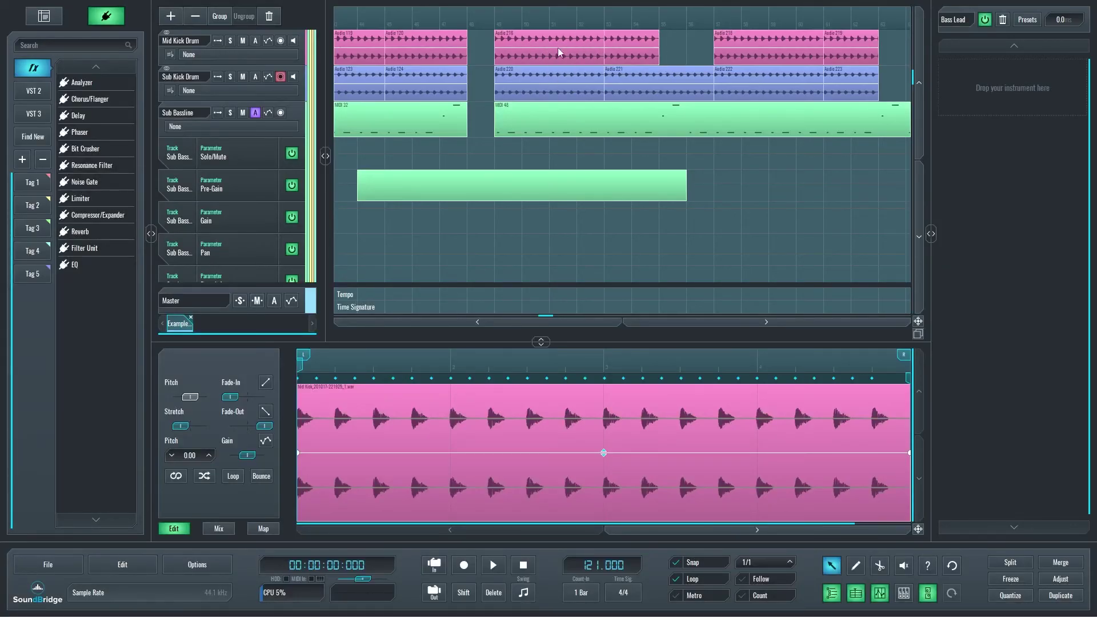
pyautogui.click(557, 47)
pyautogui.click(601, 38)
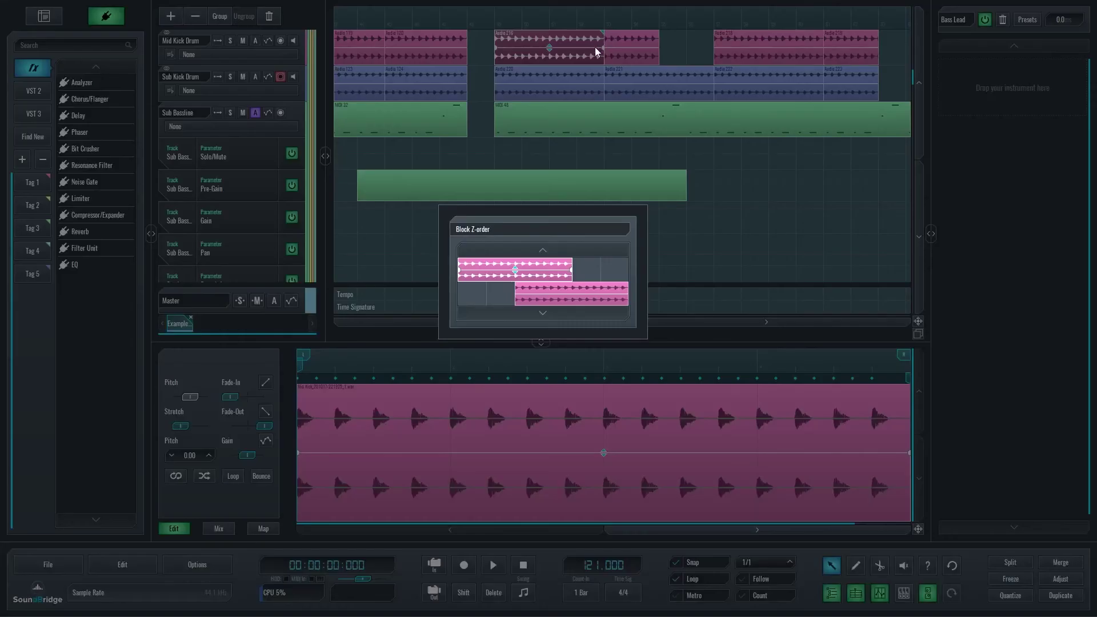
pyautogui.click(556, 302)
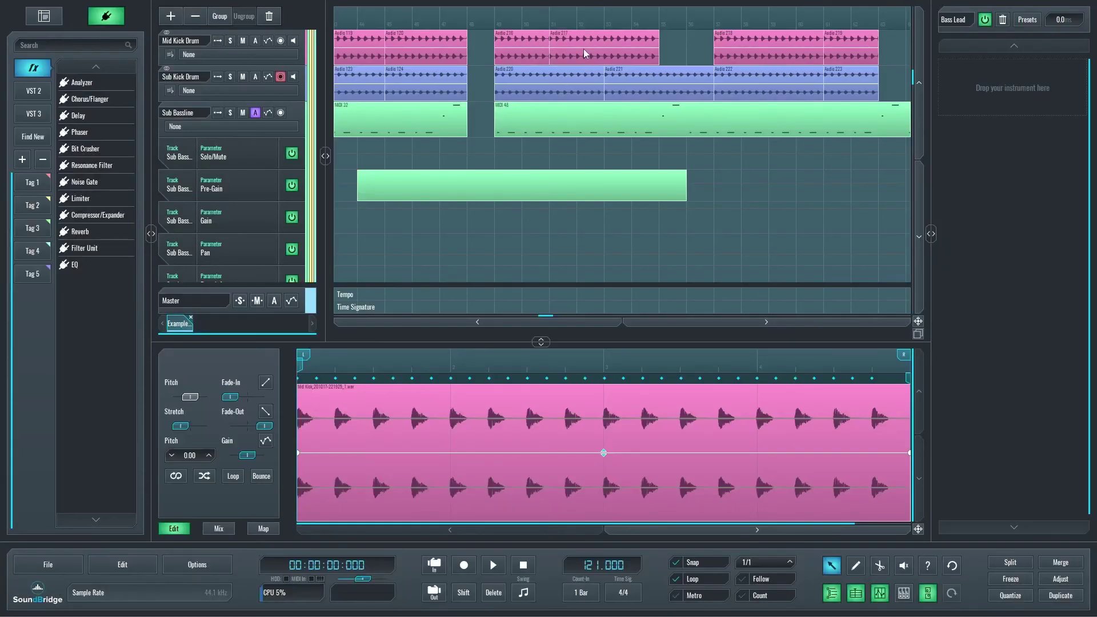
# Step: Move Audio 218 and 219 left to overlap, with Audio 218 drawn over Audio 219
pyautogui.moveTo(724, 50); pyautogui.dragTo(532, 50)
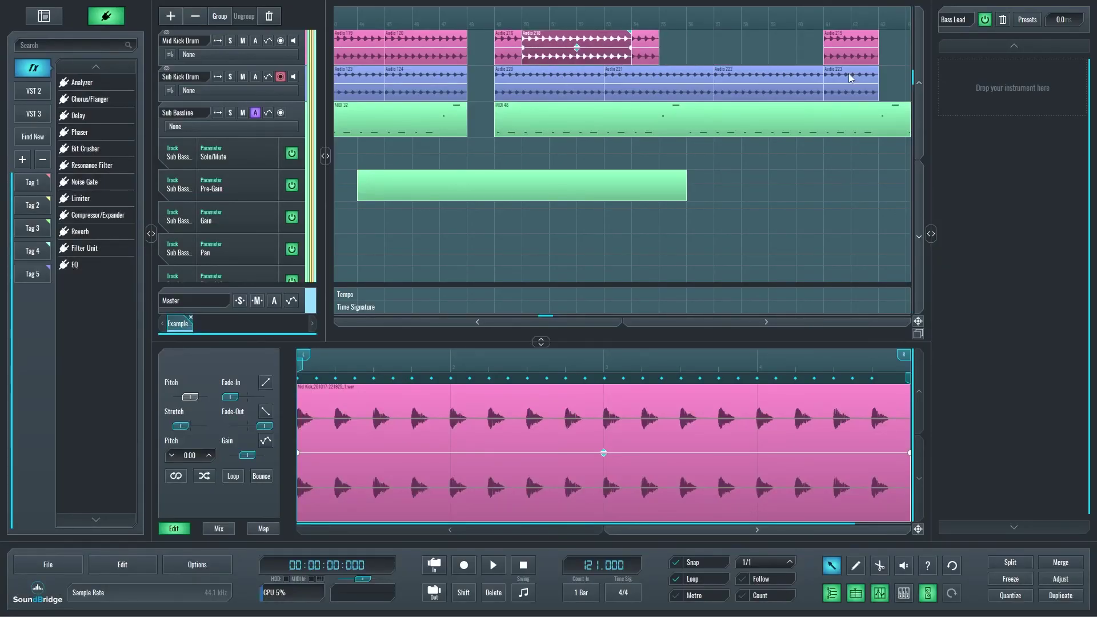
pyautogui.moveTo(843, 56); pyautogui.dragTo(624, 55)
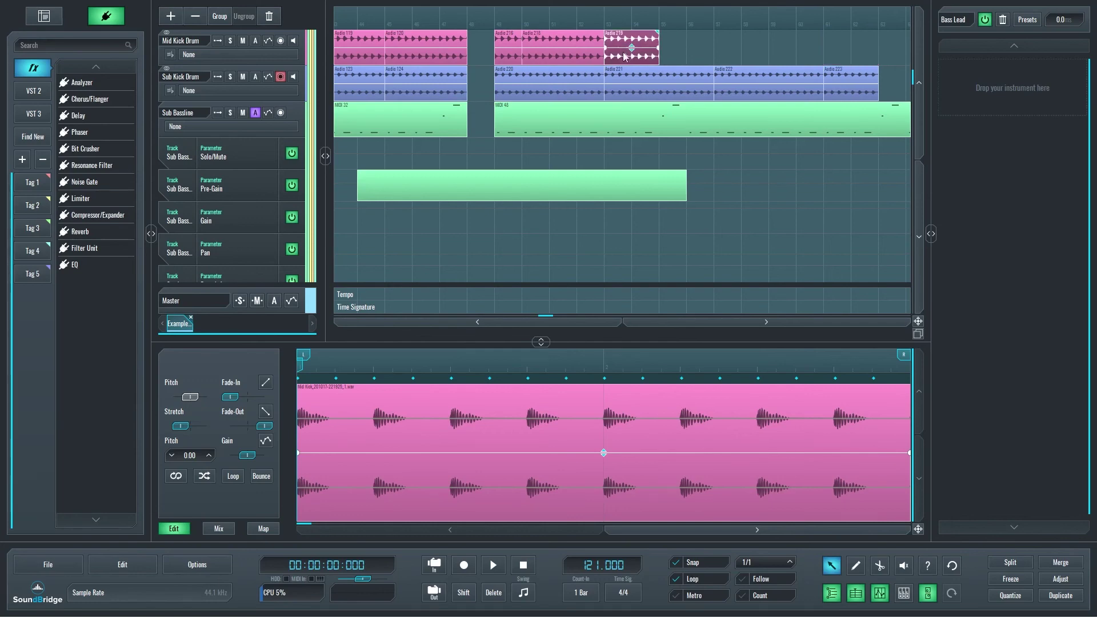
pyautogui.rightClick(647, 52)
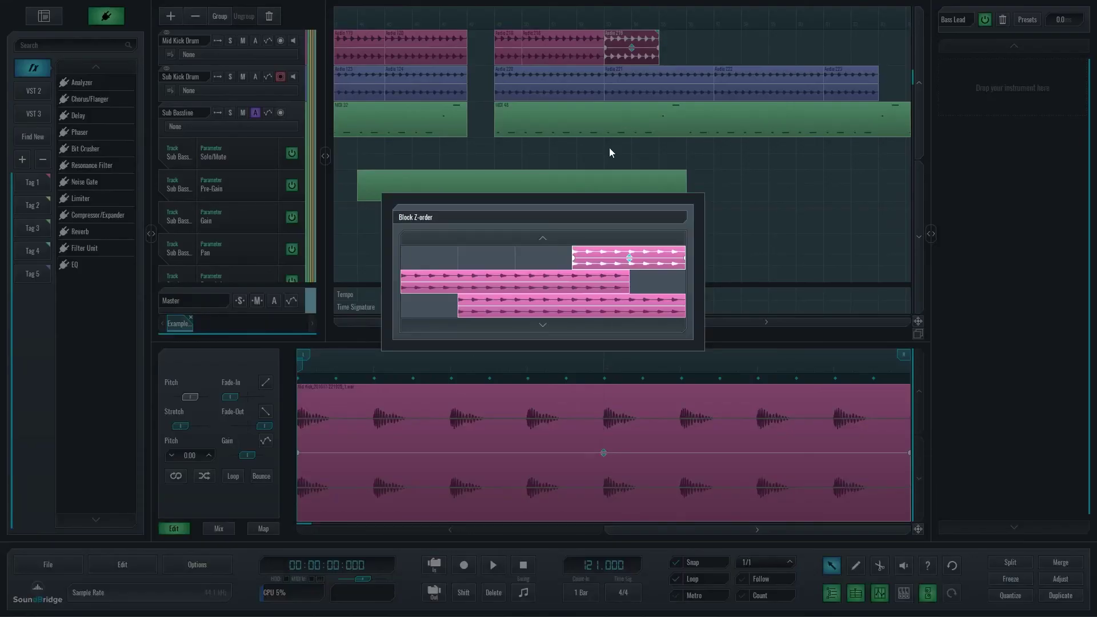
pyautogui.click(627, 15)
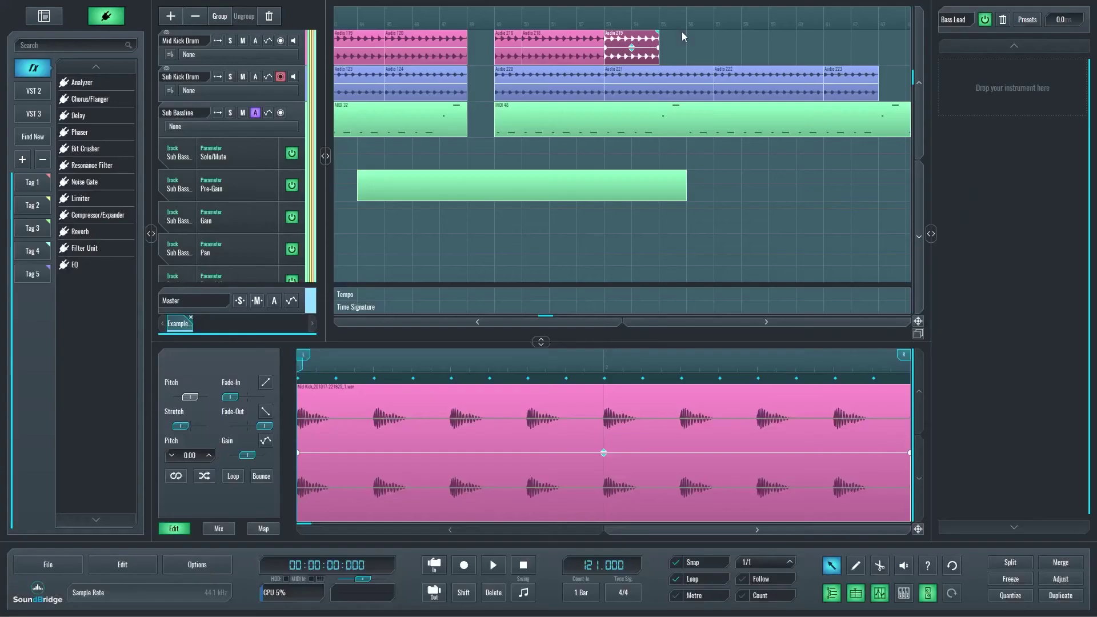
pyautogui.click(616, 36)
pyautogui.rightClick(631, 35)
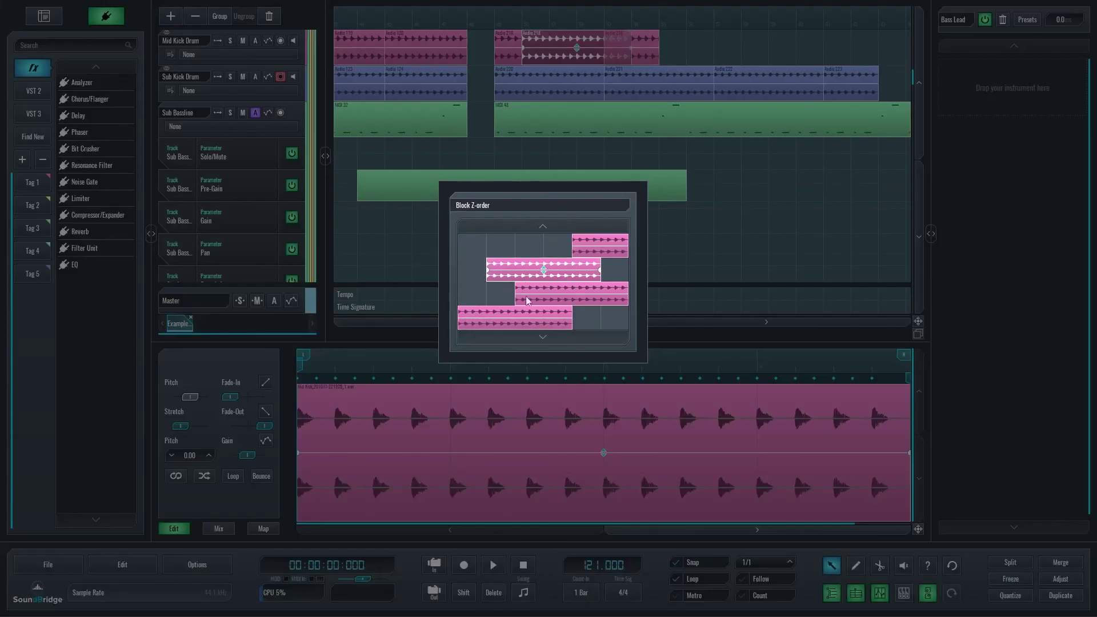
pyautogui.click(848, 235)
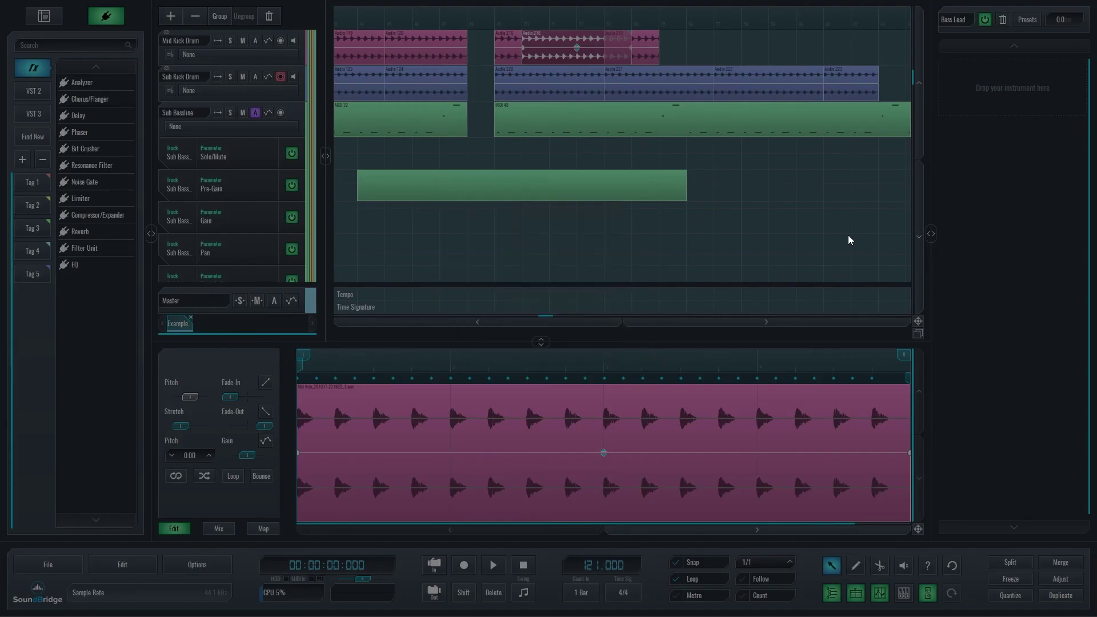